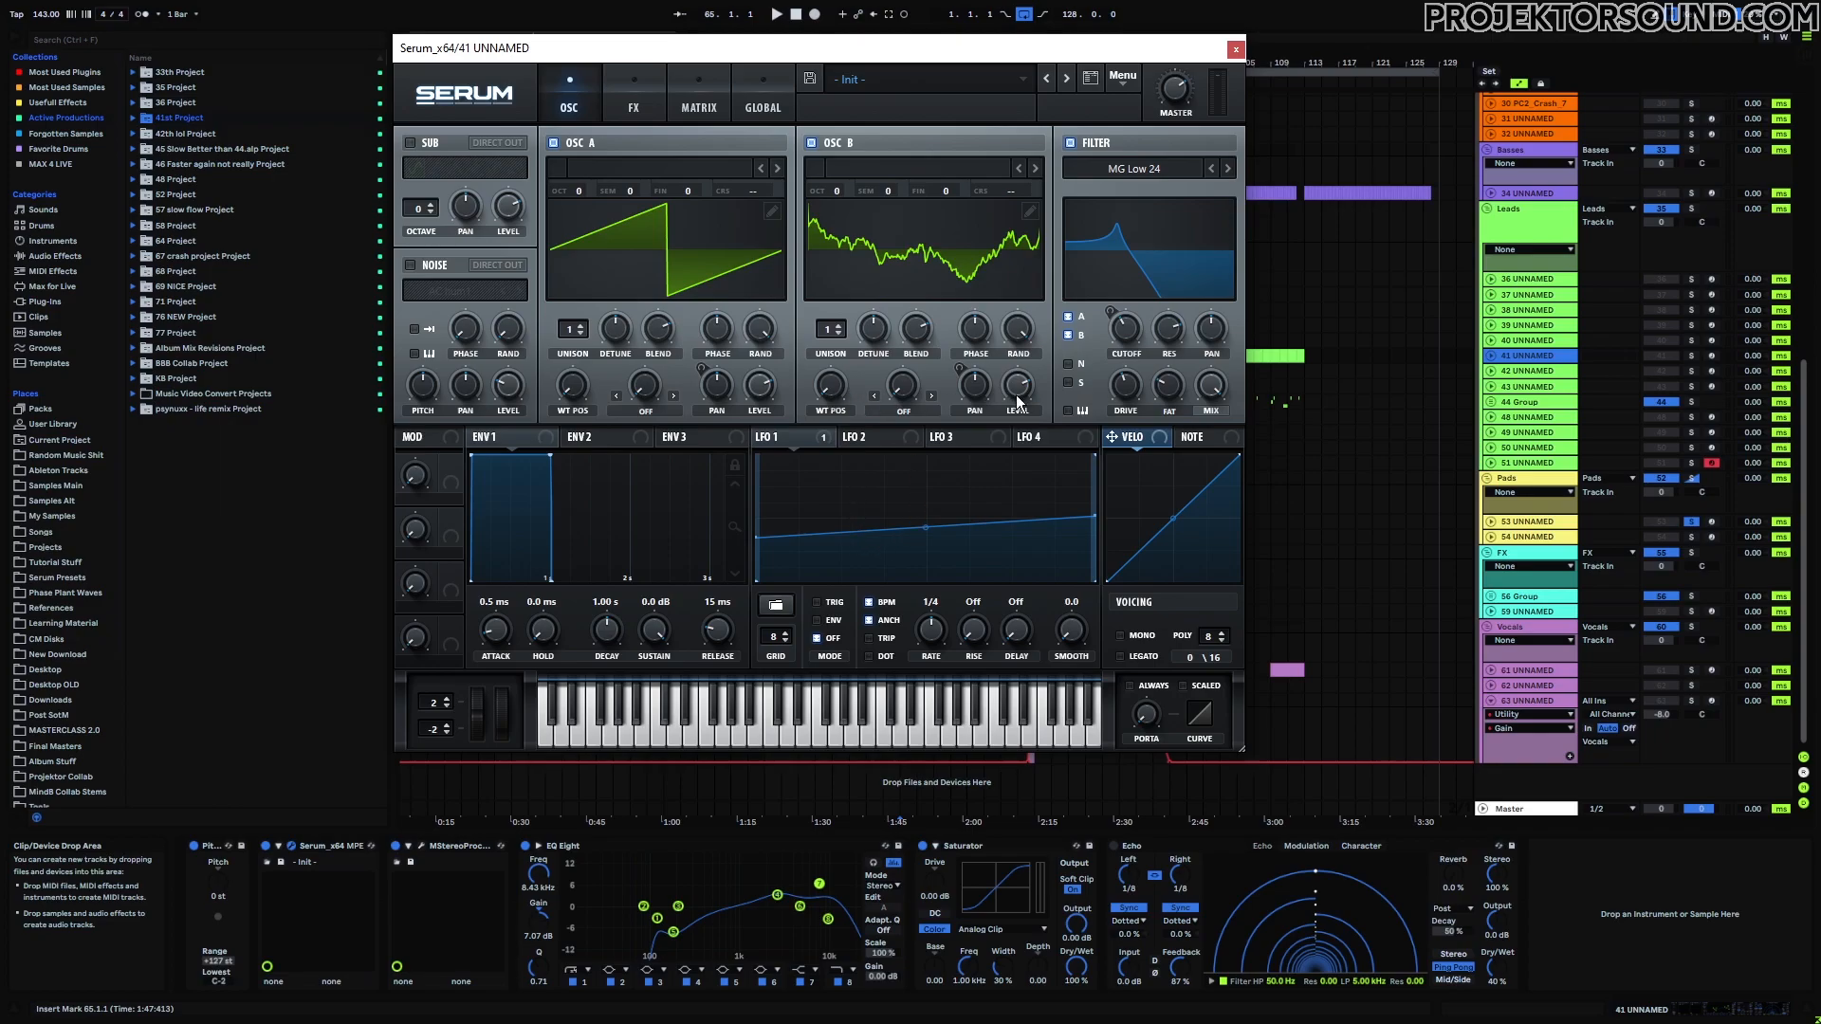
Check which modulation source is assigned to the pan knobs of oscillators B and A
right_click(973, 392)
mouse_move(1050, 488)
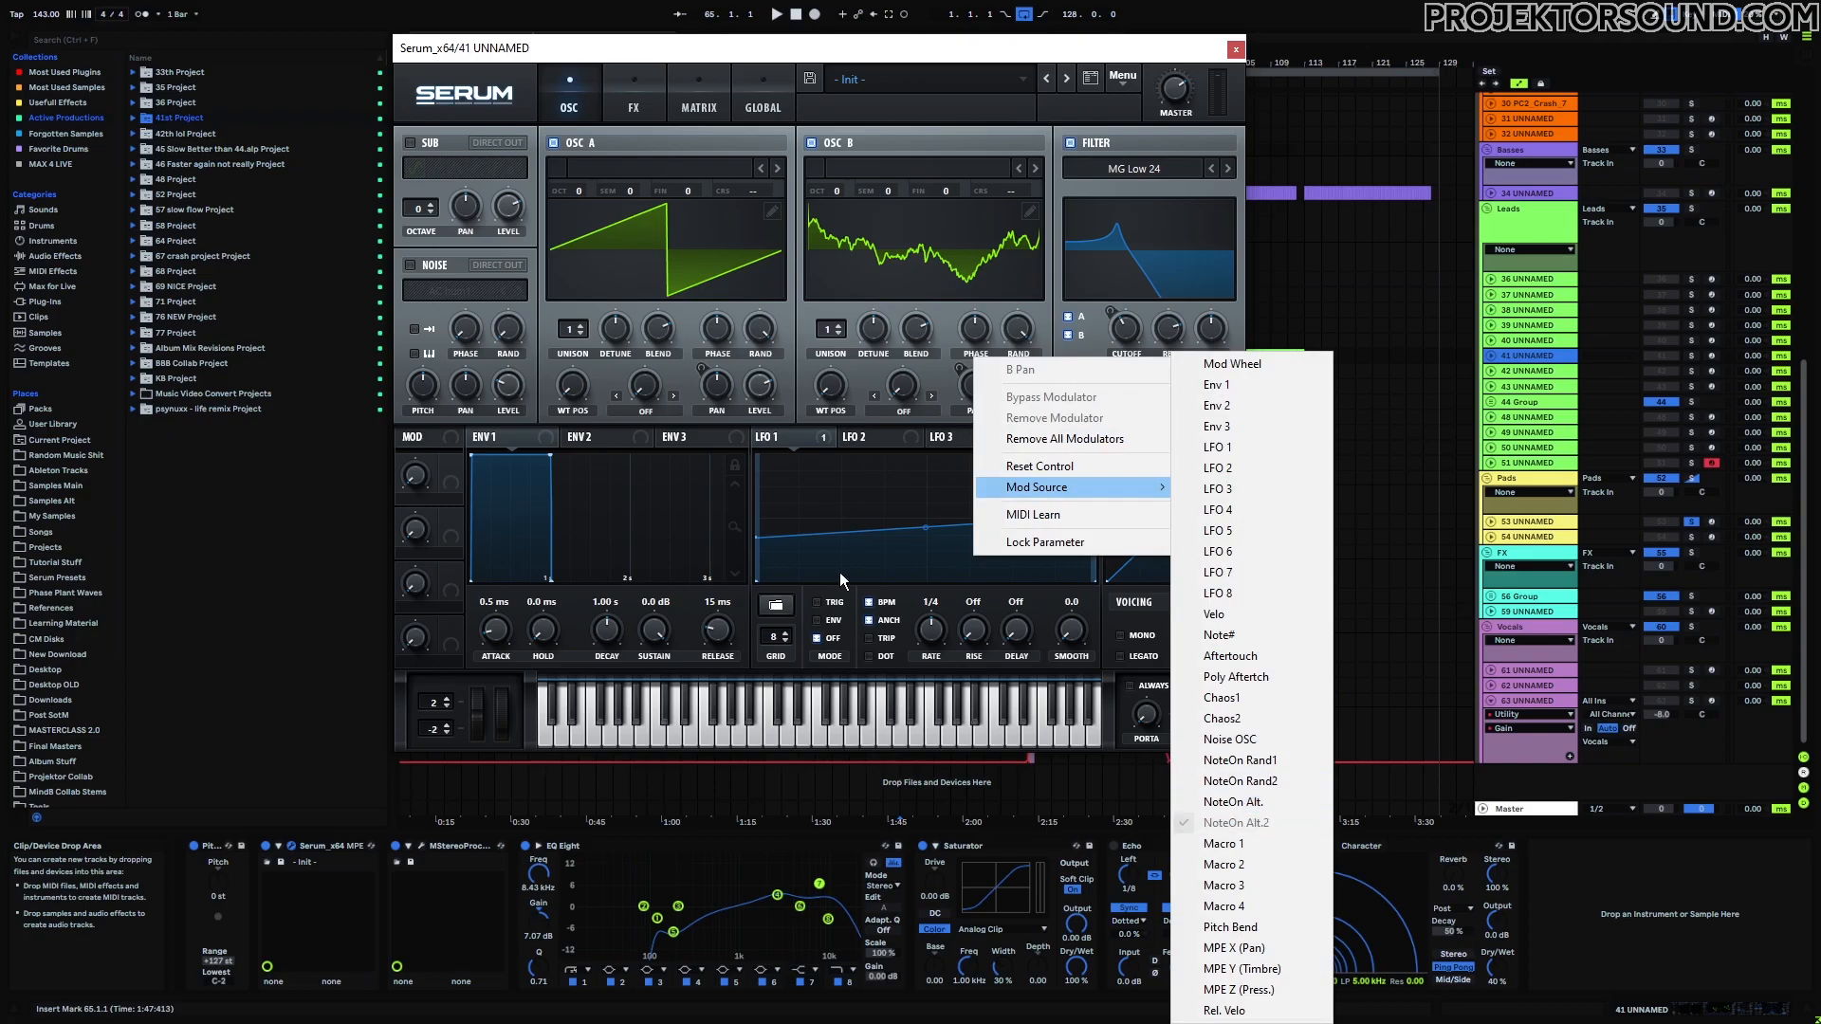
right_click(717, 384)
mouse_move(832, 487)
left_click(981, 527)
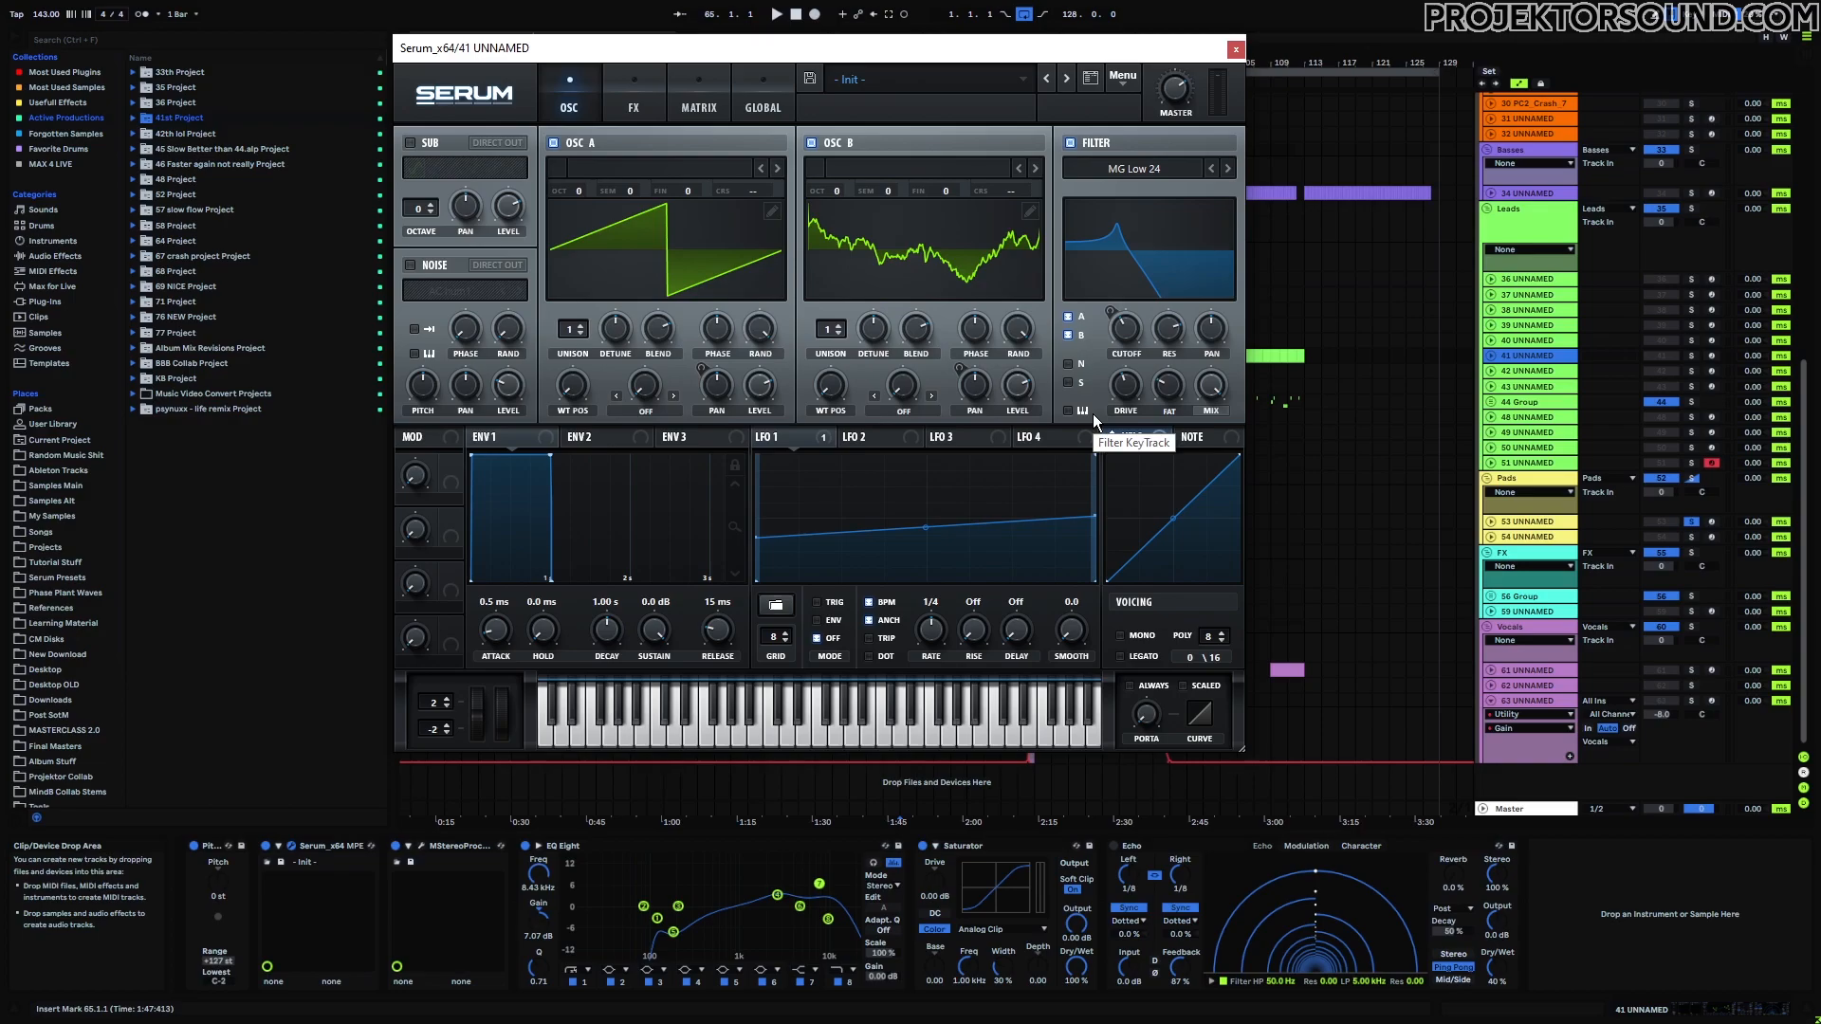
Raise the NoteOn Alt.2 amounts for B Pan and A Pan to maximum in the modulation matrix, and solo track 41
left_click(699, 94)
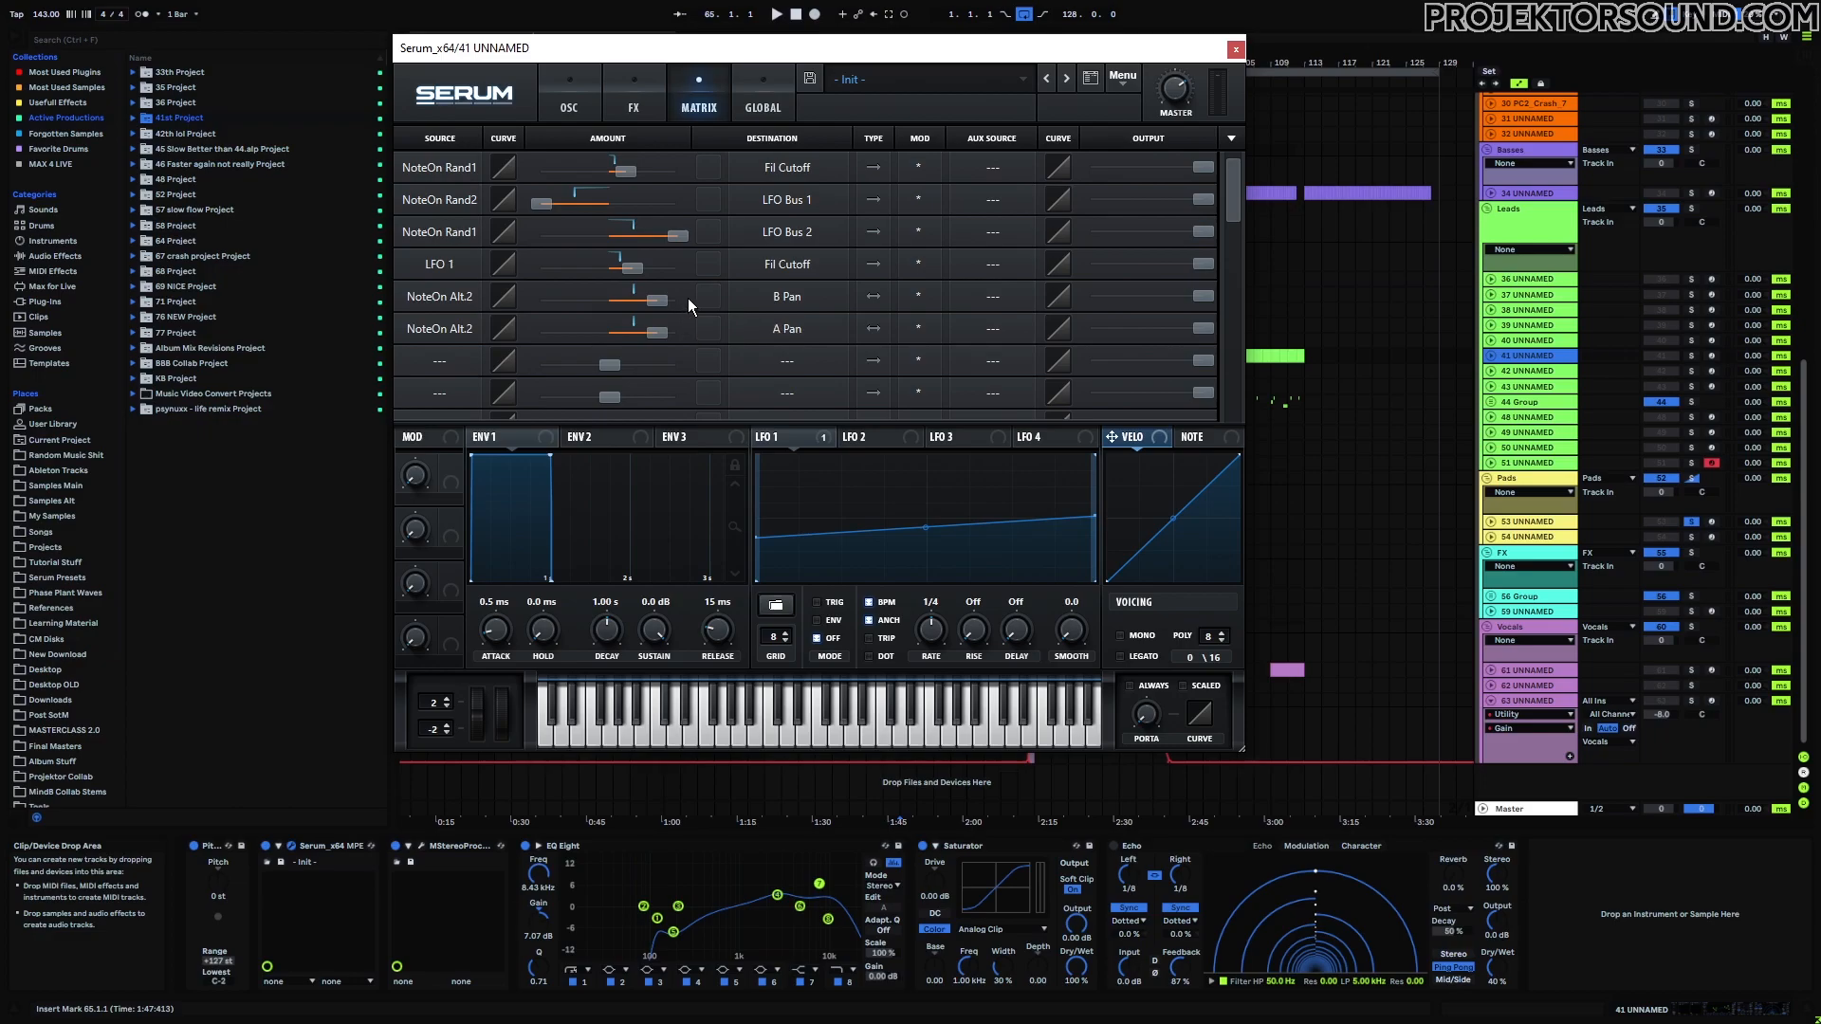
left_click_drag(657, 299, 746, 338)
left_click(1691, 355)
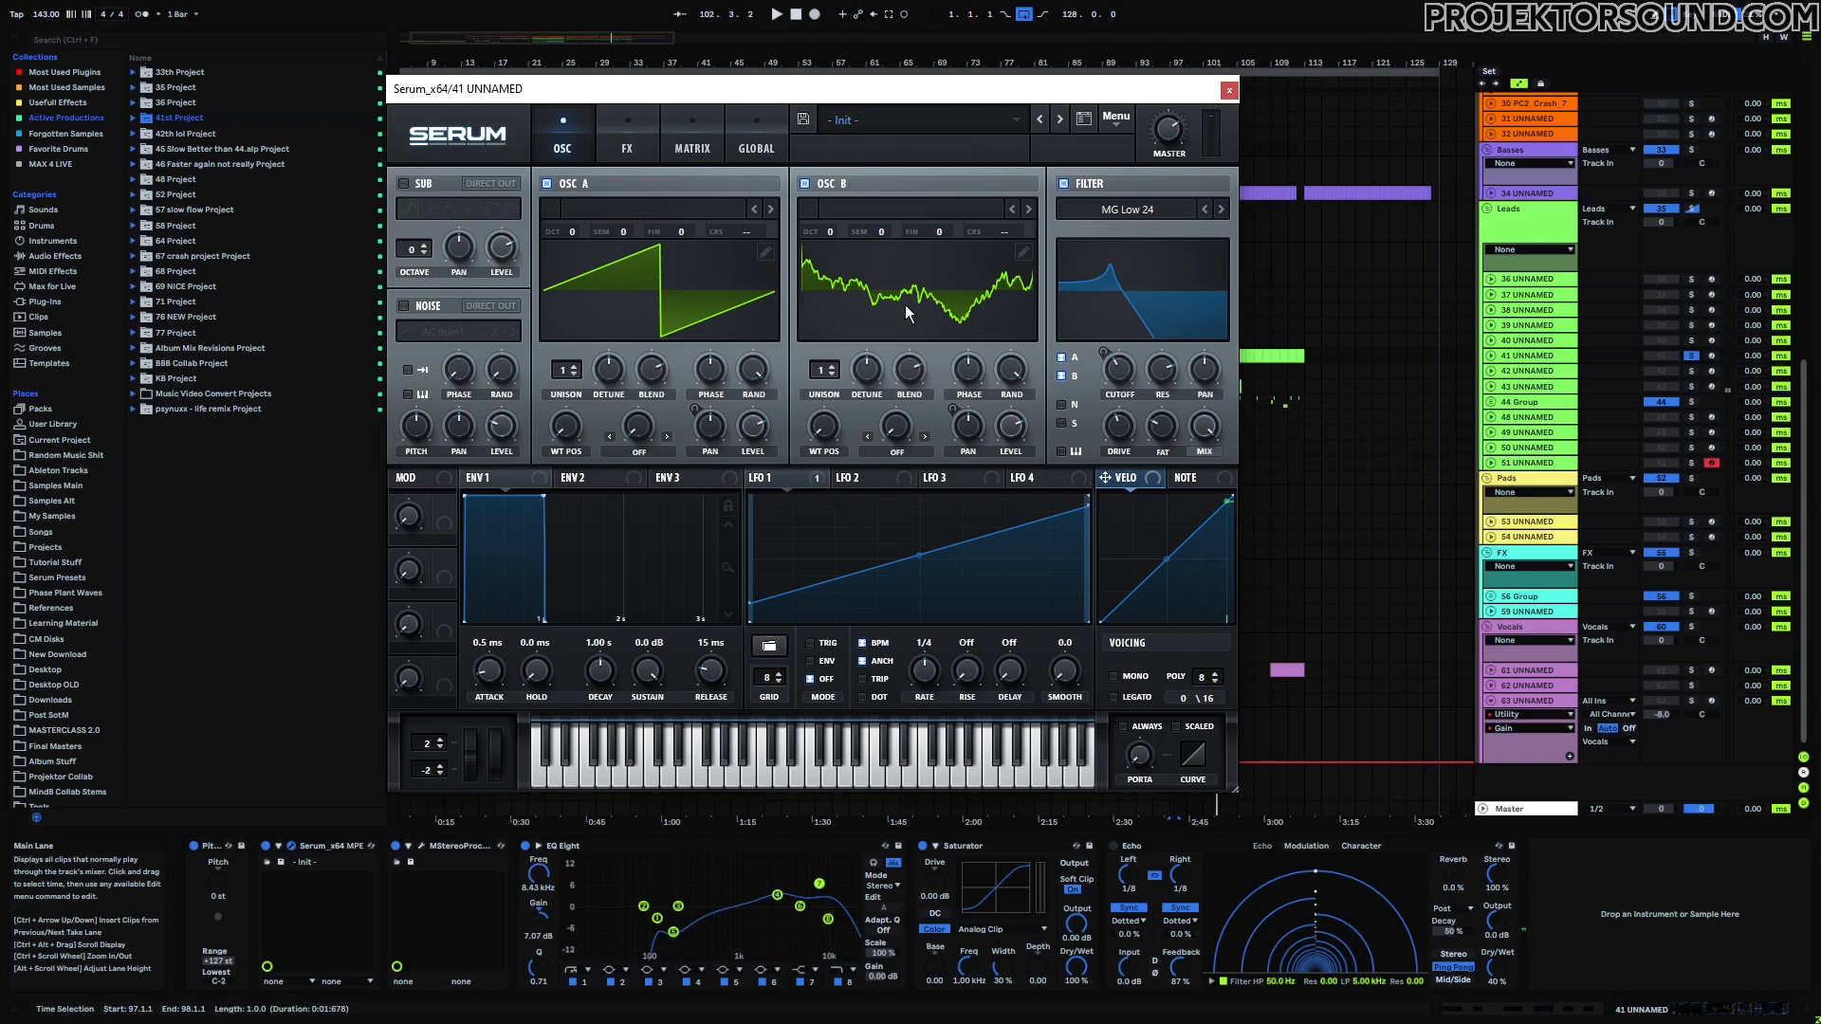
Try NoteOn Alt.2 amounts of 50 for B Pan and A Pan in the modulation matrix and audition the lead
left_click(709, 142)
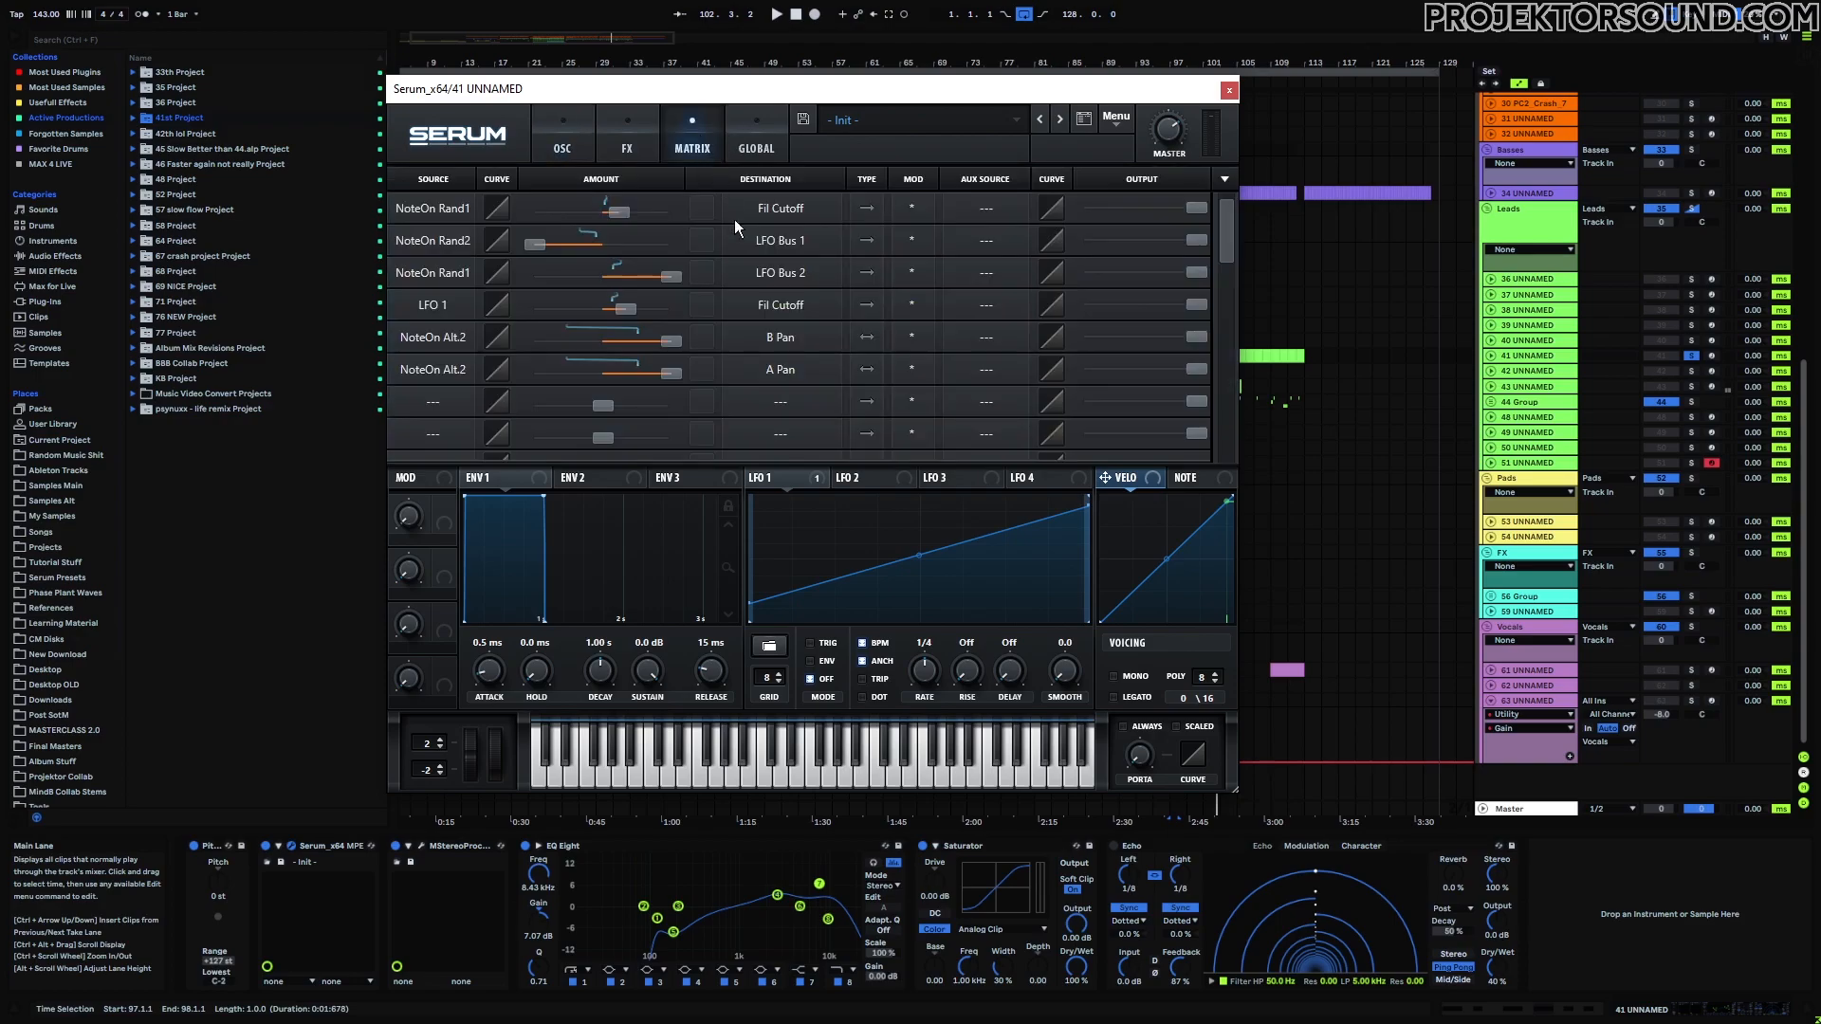
left_click_drag(670, 338, 669, 336)
key("space")
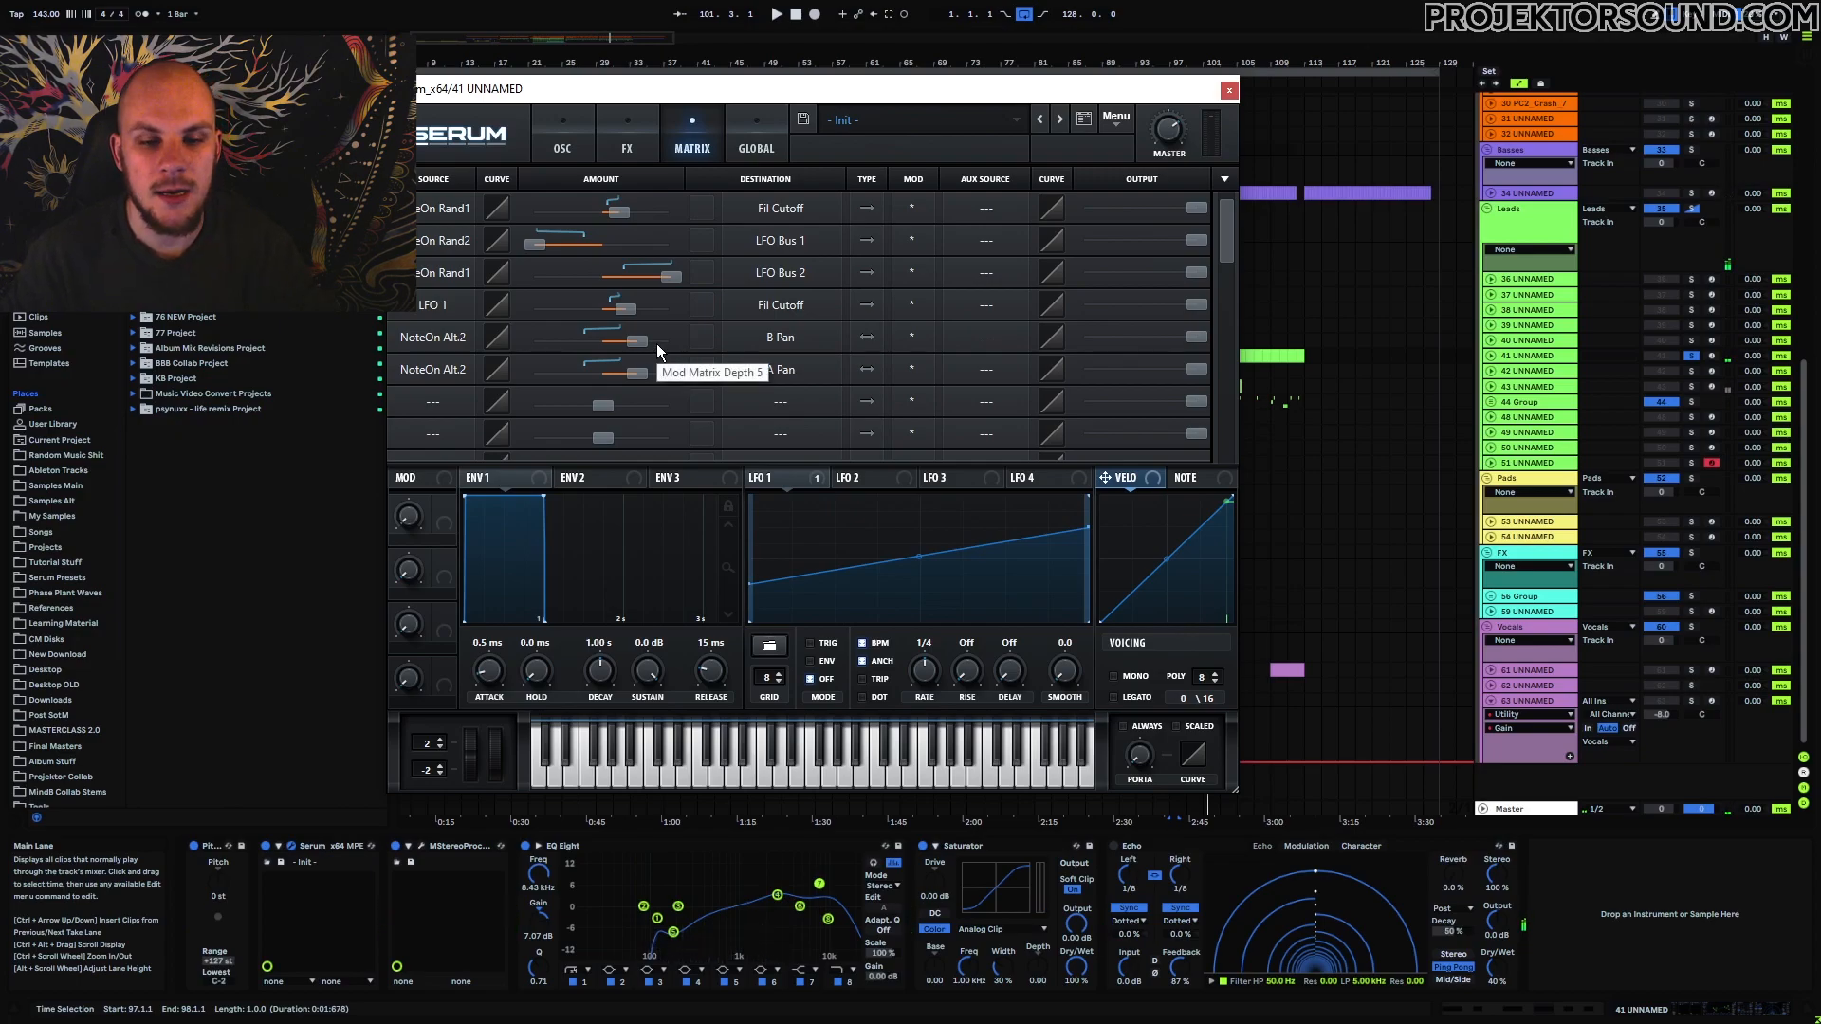
Set the NoteOn Alt.2 modulation amounts for B Pan and A Pan to 70 and play back the lead
double_click(637, 341)
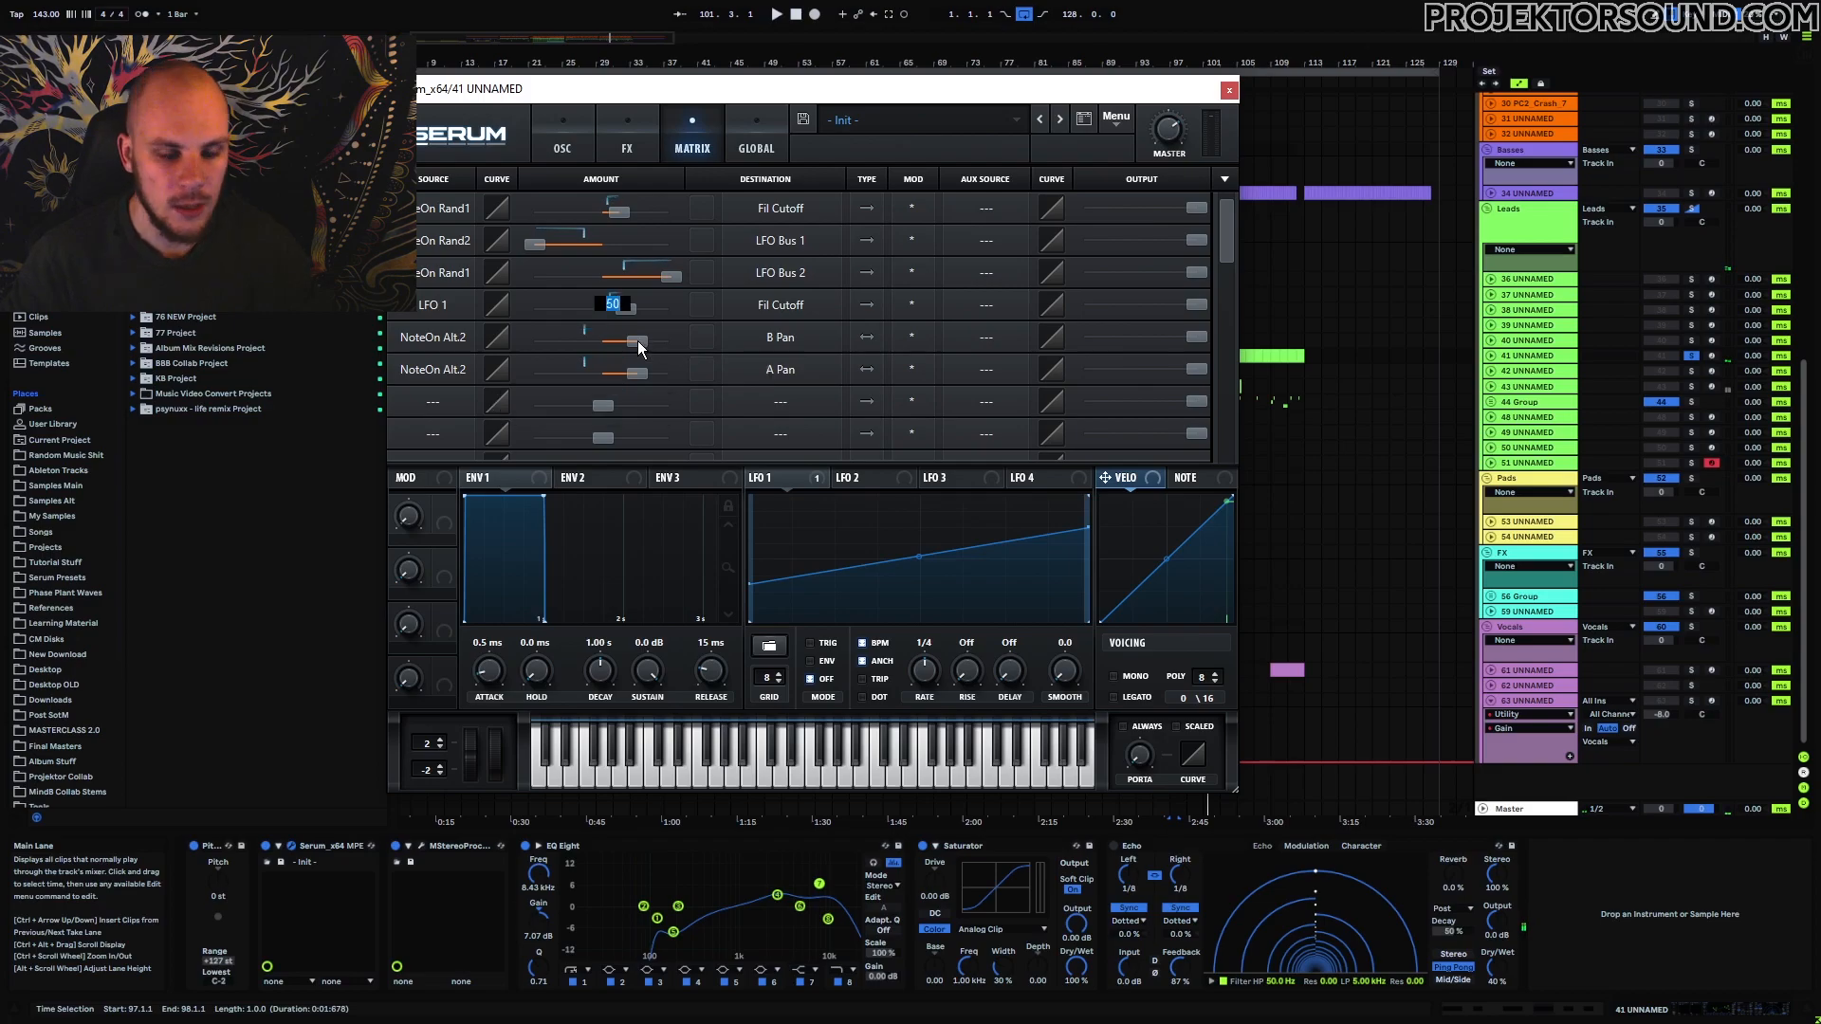
type("70")
key("Return")
double_click(635, 372)
type("70")
key("Return")
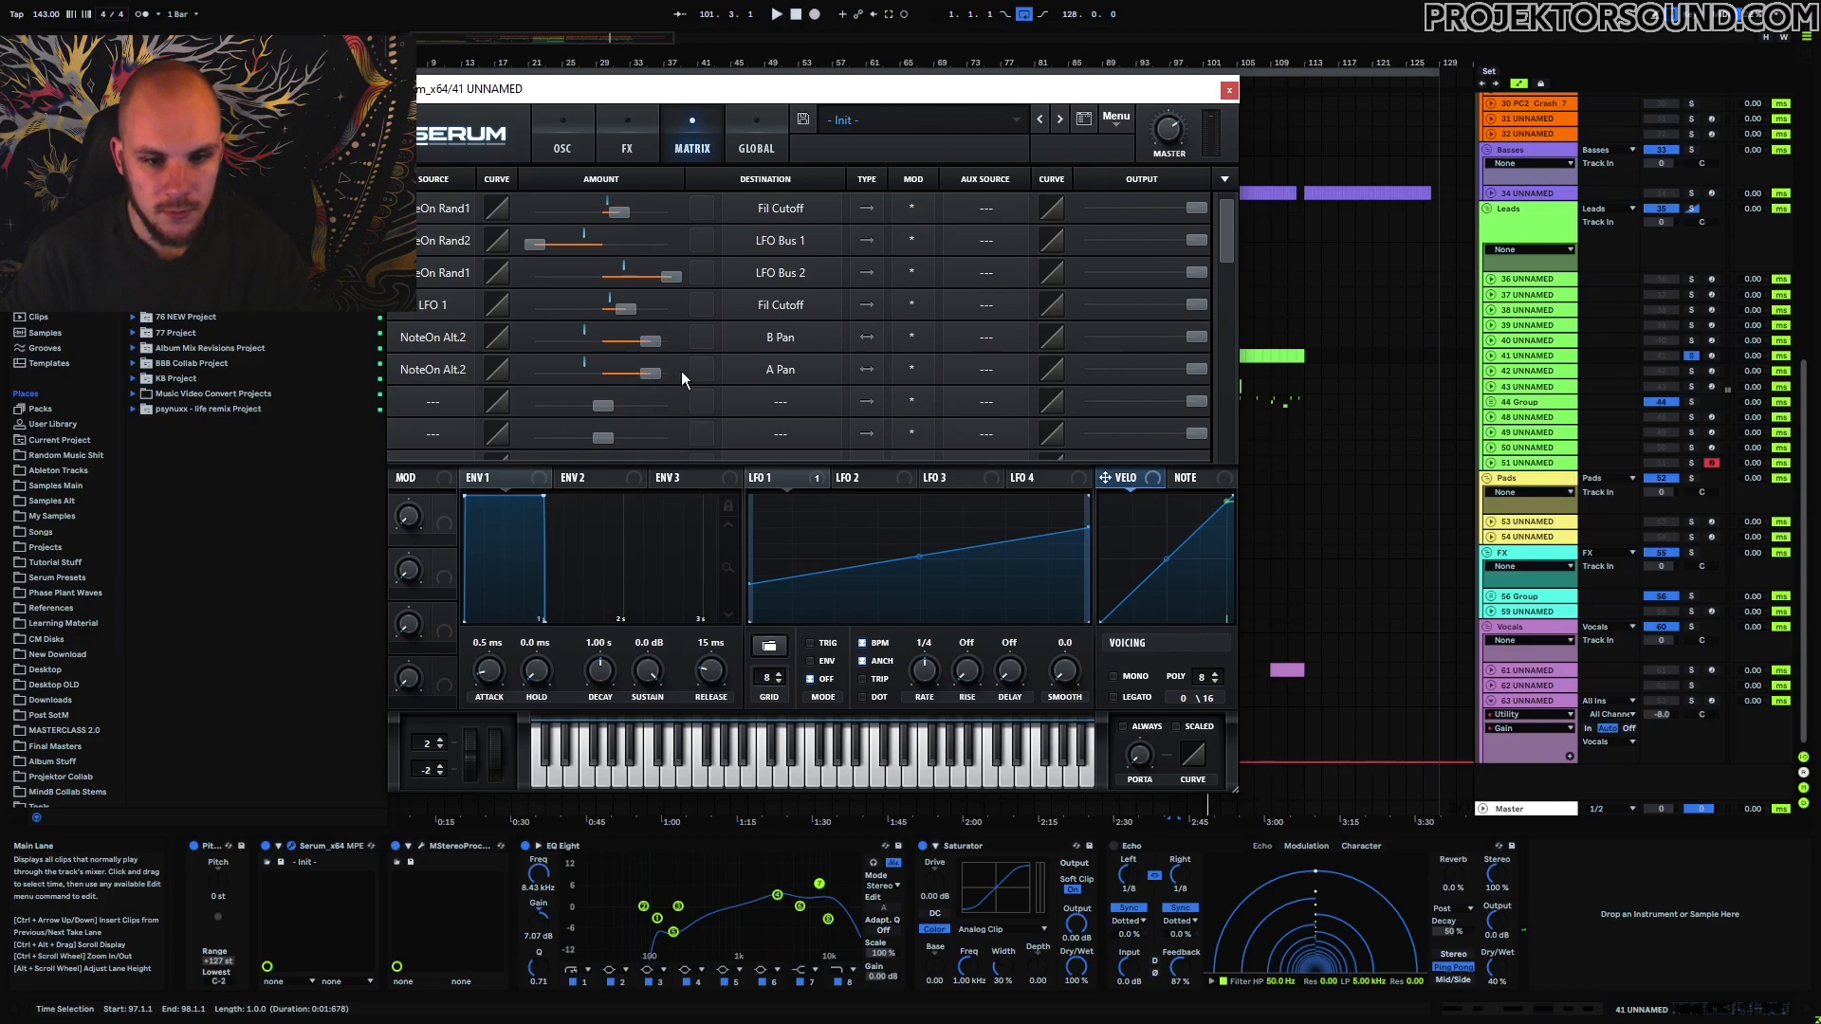
key("space")
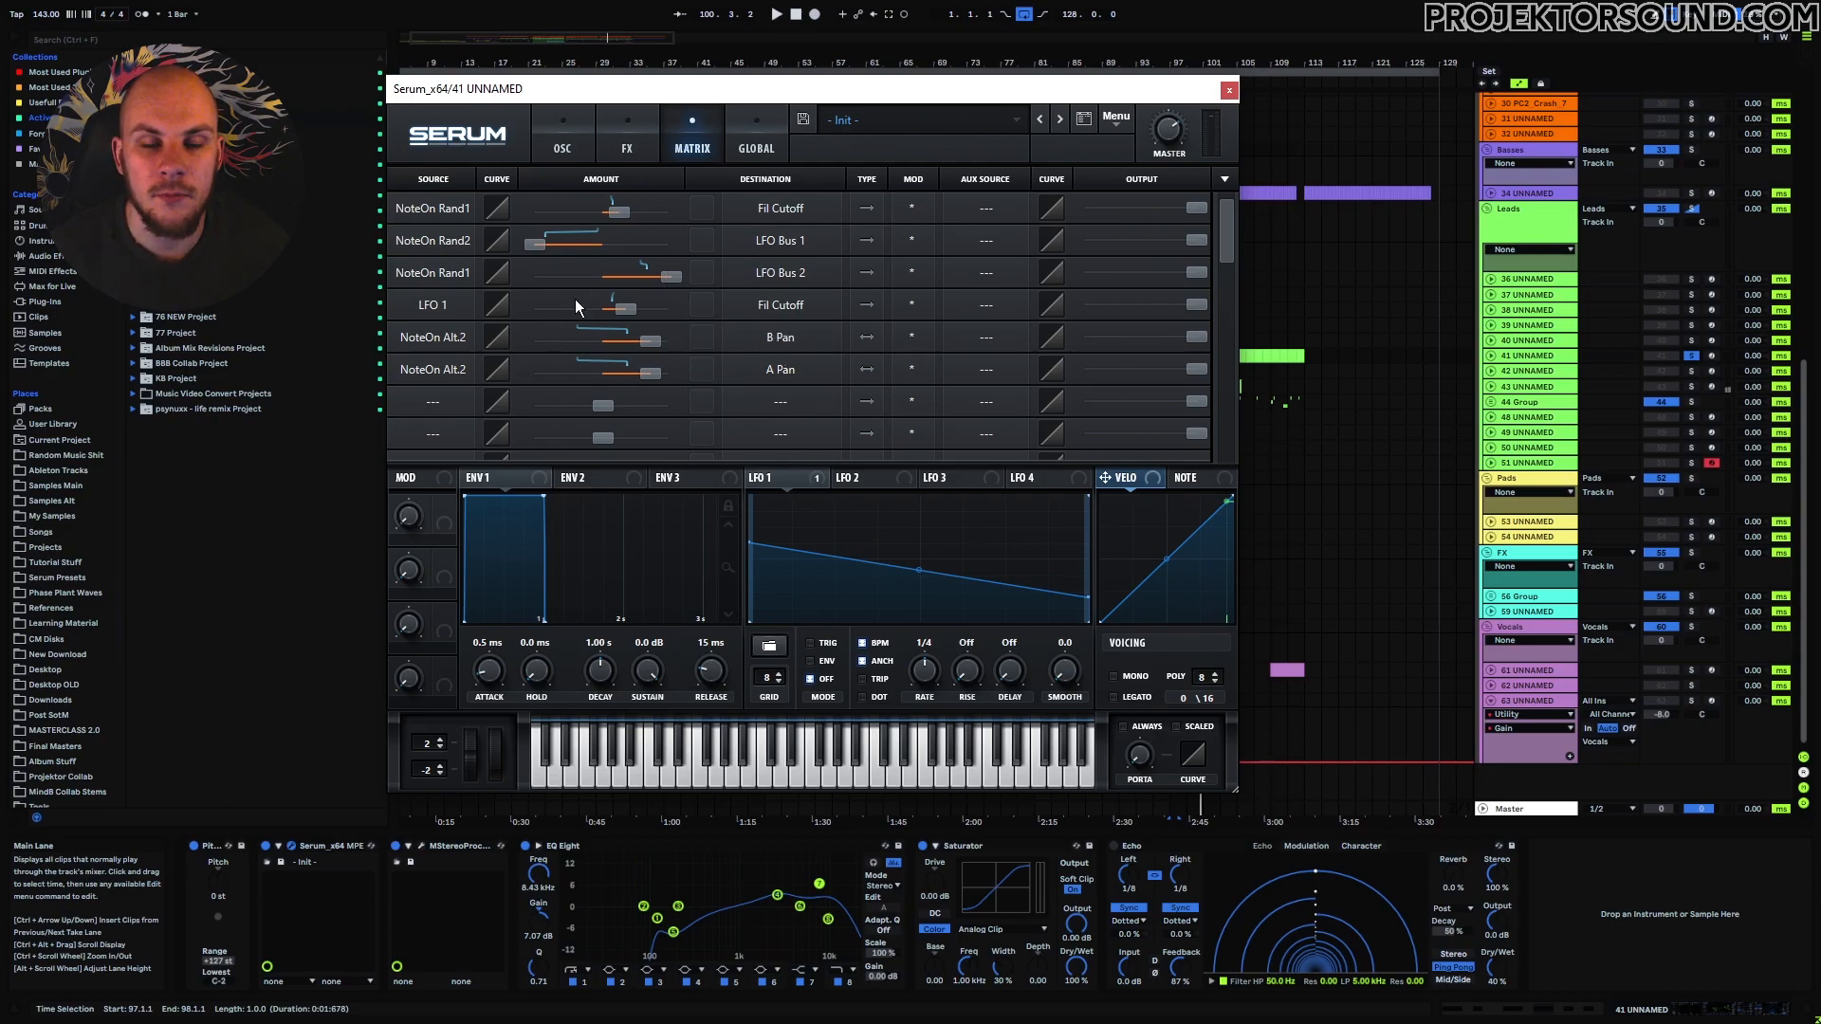
mouse_move(653, 344)
left_mouse_down()
mouse_move(663, 373)
mouse_move(645, 376)
mouse_move(655, 338)
mouse_move(648, 374)
left_mouse_up()
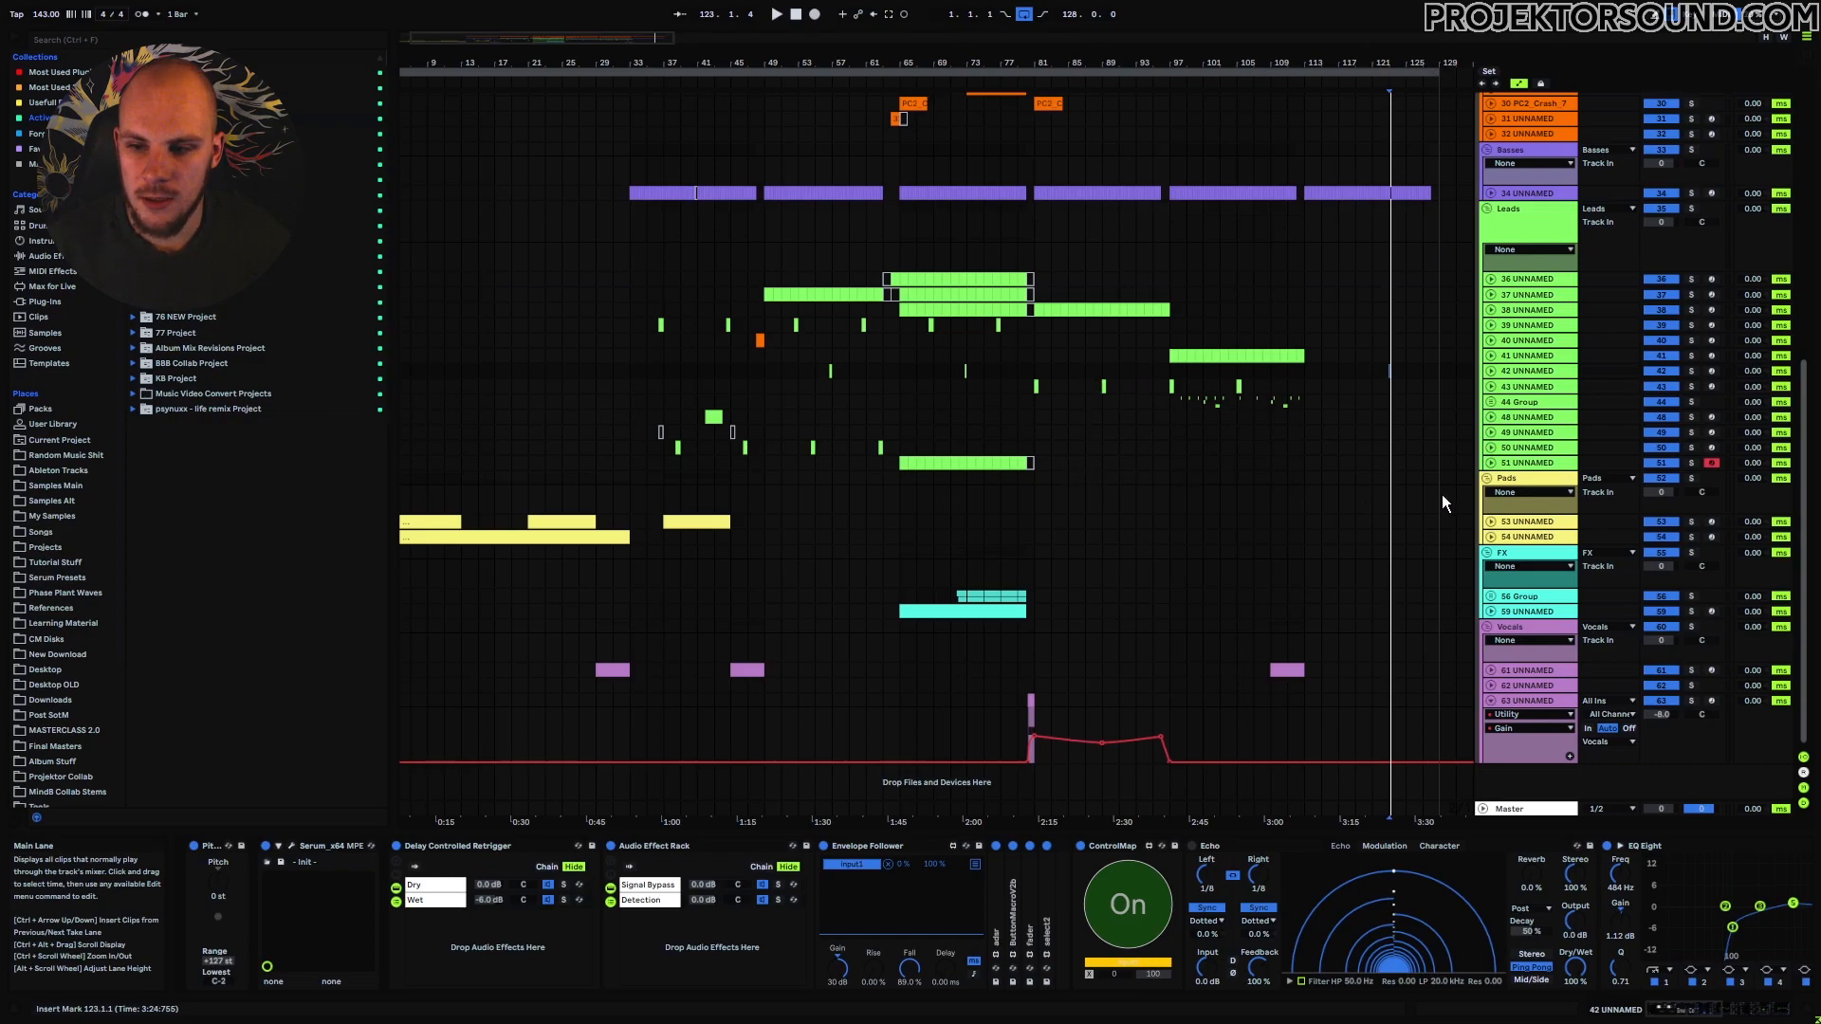
Examine the Utility devices at the end of the device chains on lead tracks 50, 48 and 43
left_click(1523, 448)
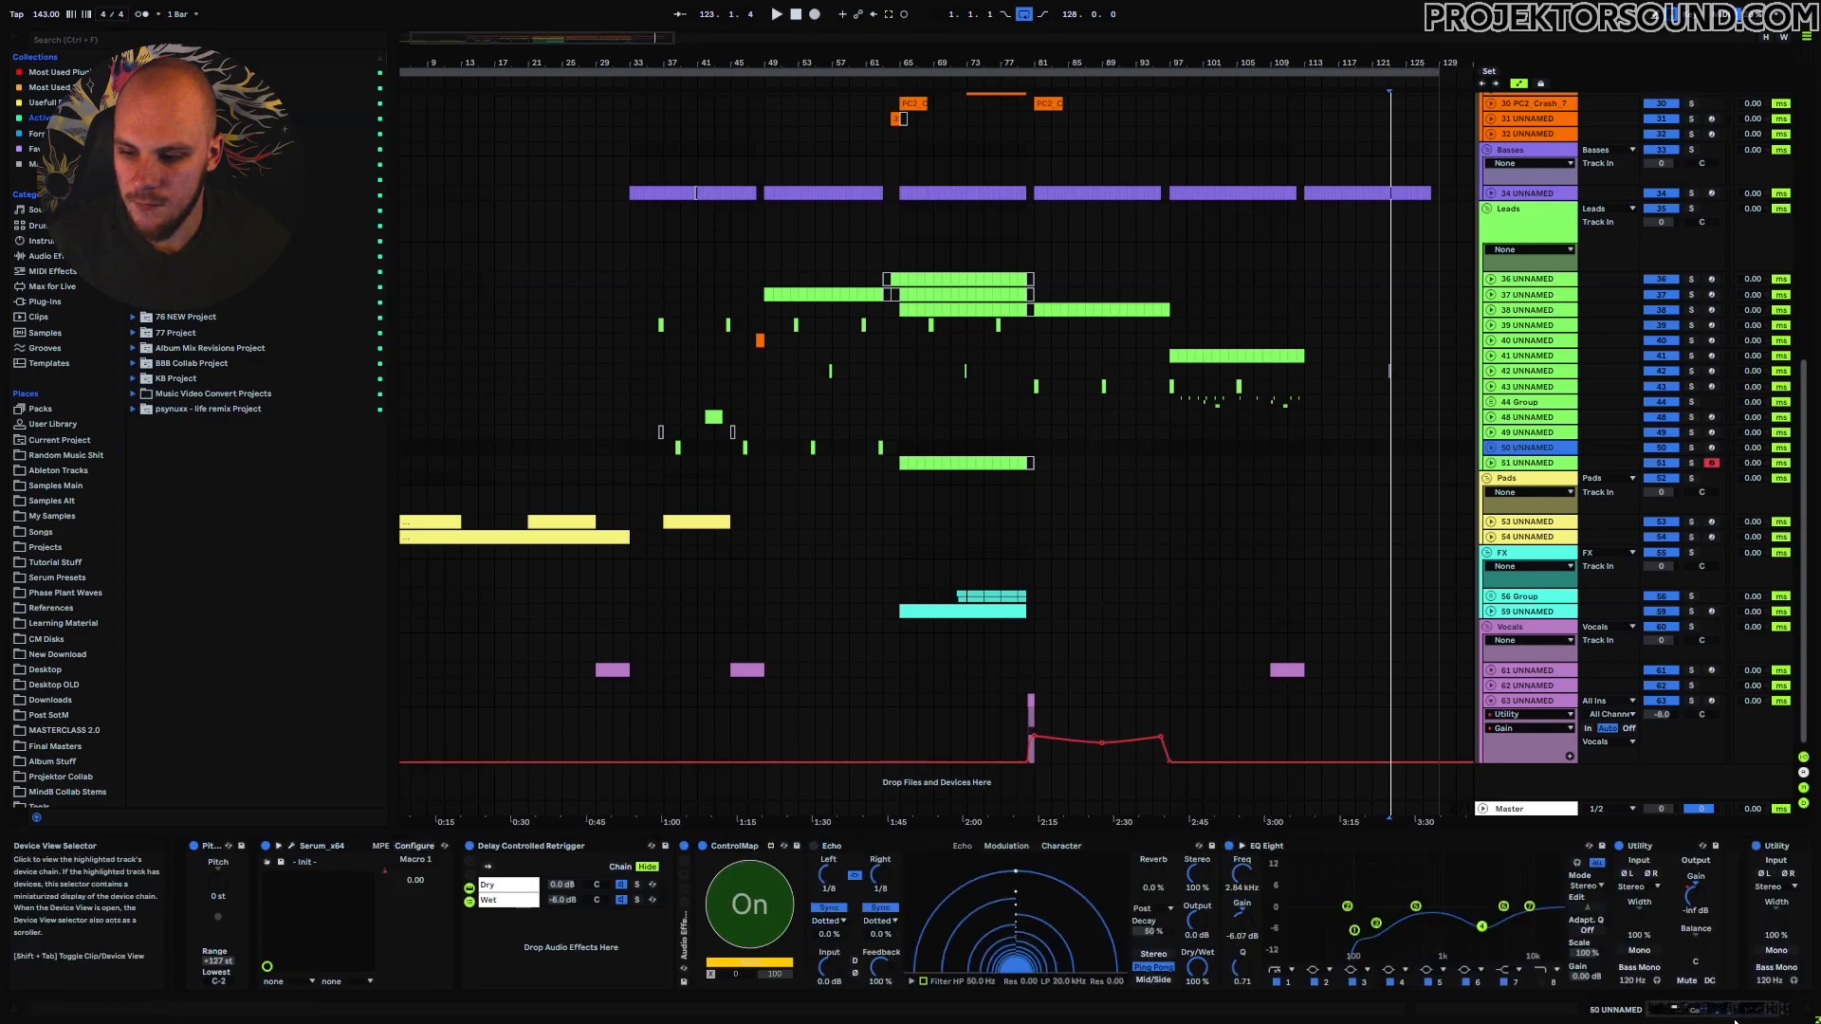
left_click_drag(1712, 1012, 1742, 1011)
left_click(1677, 846)
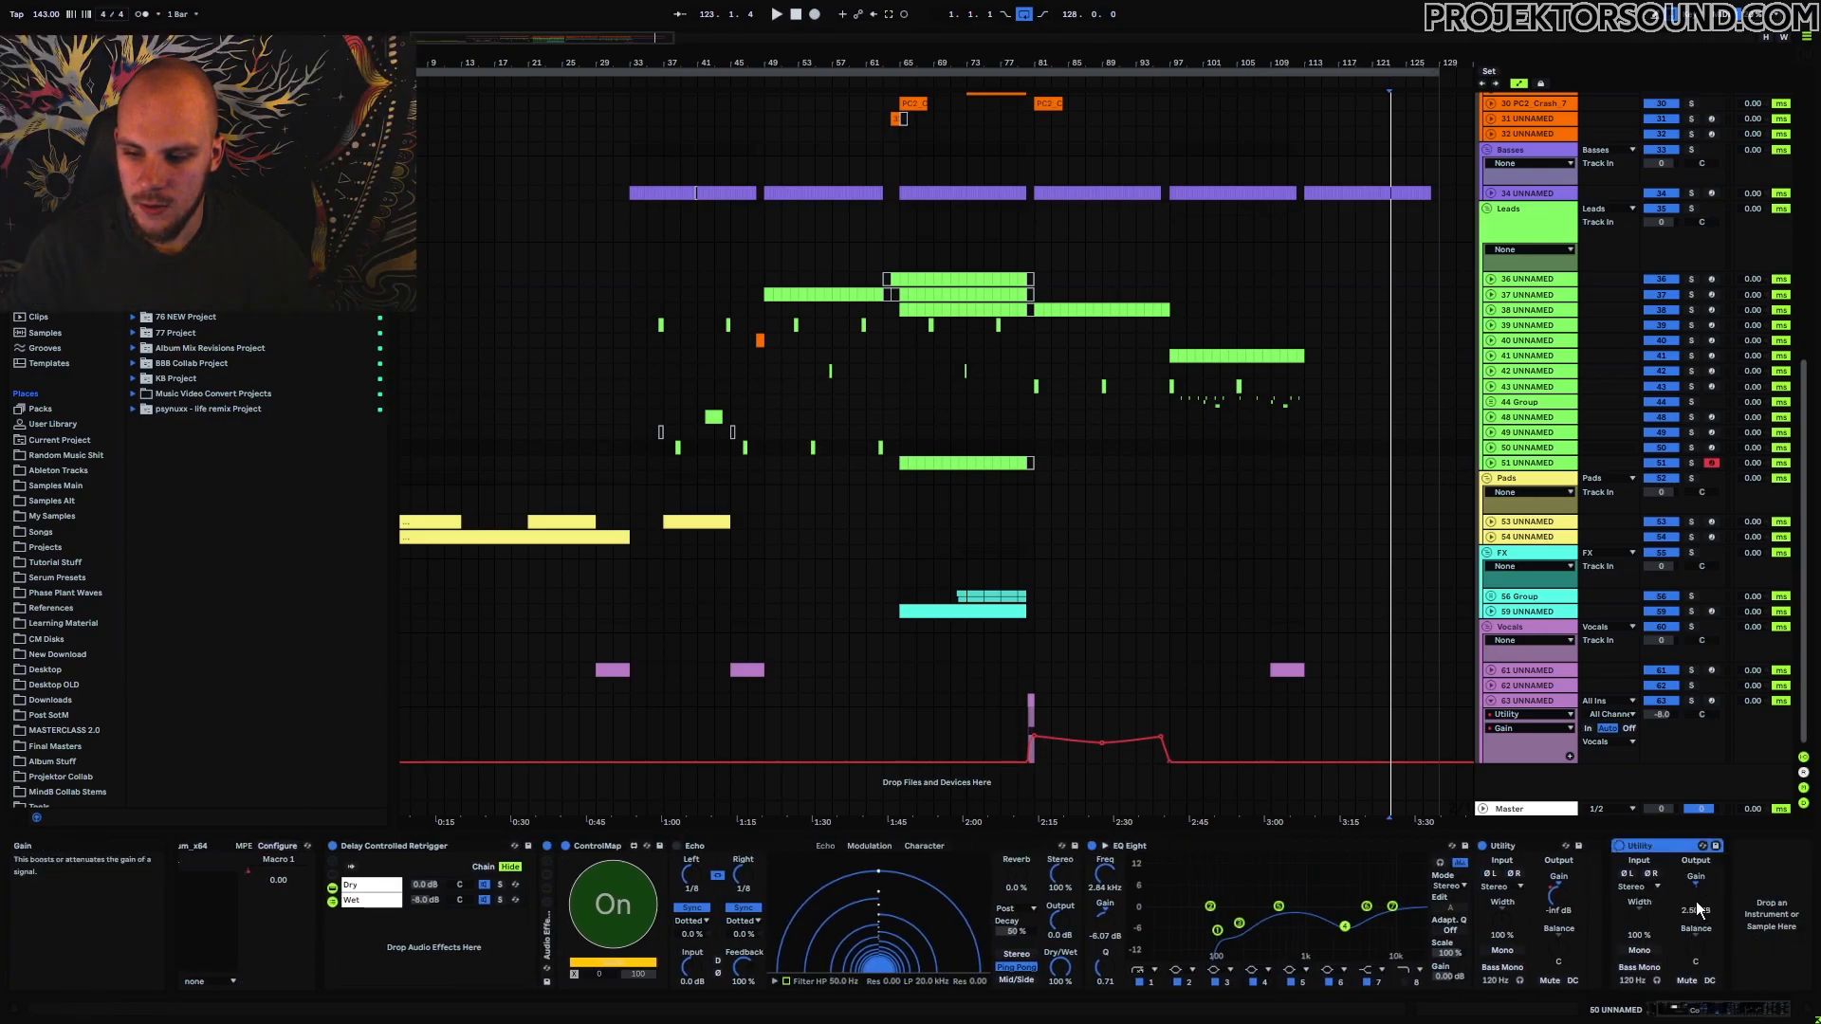
left_click(1542, 434)
left_click(1537, 419)
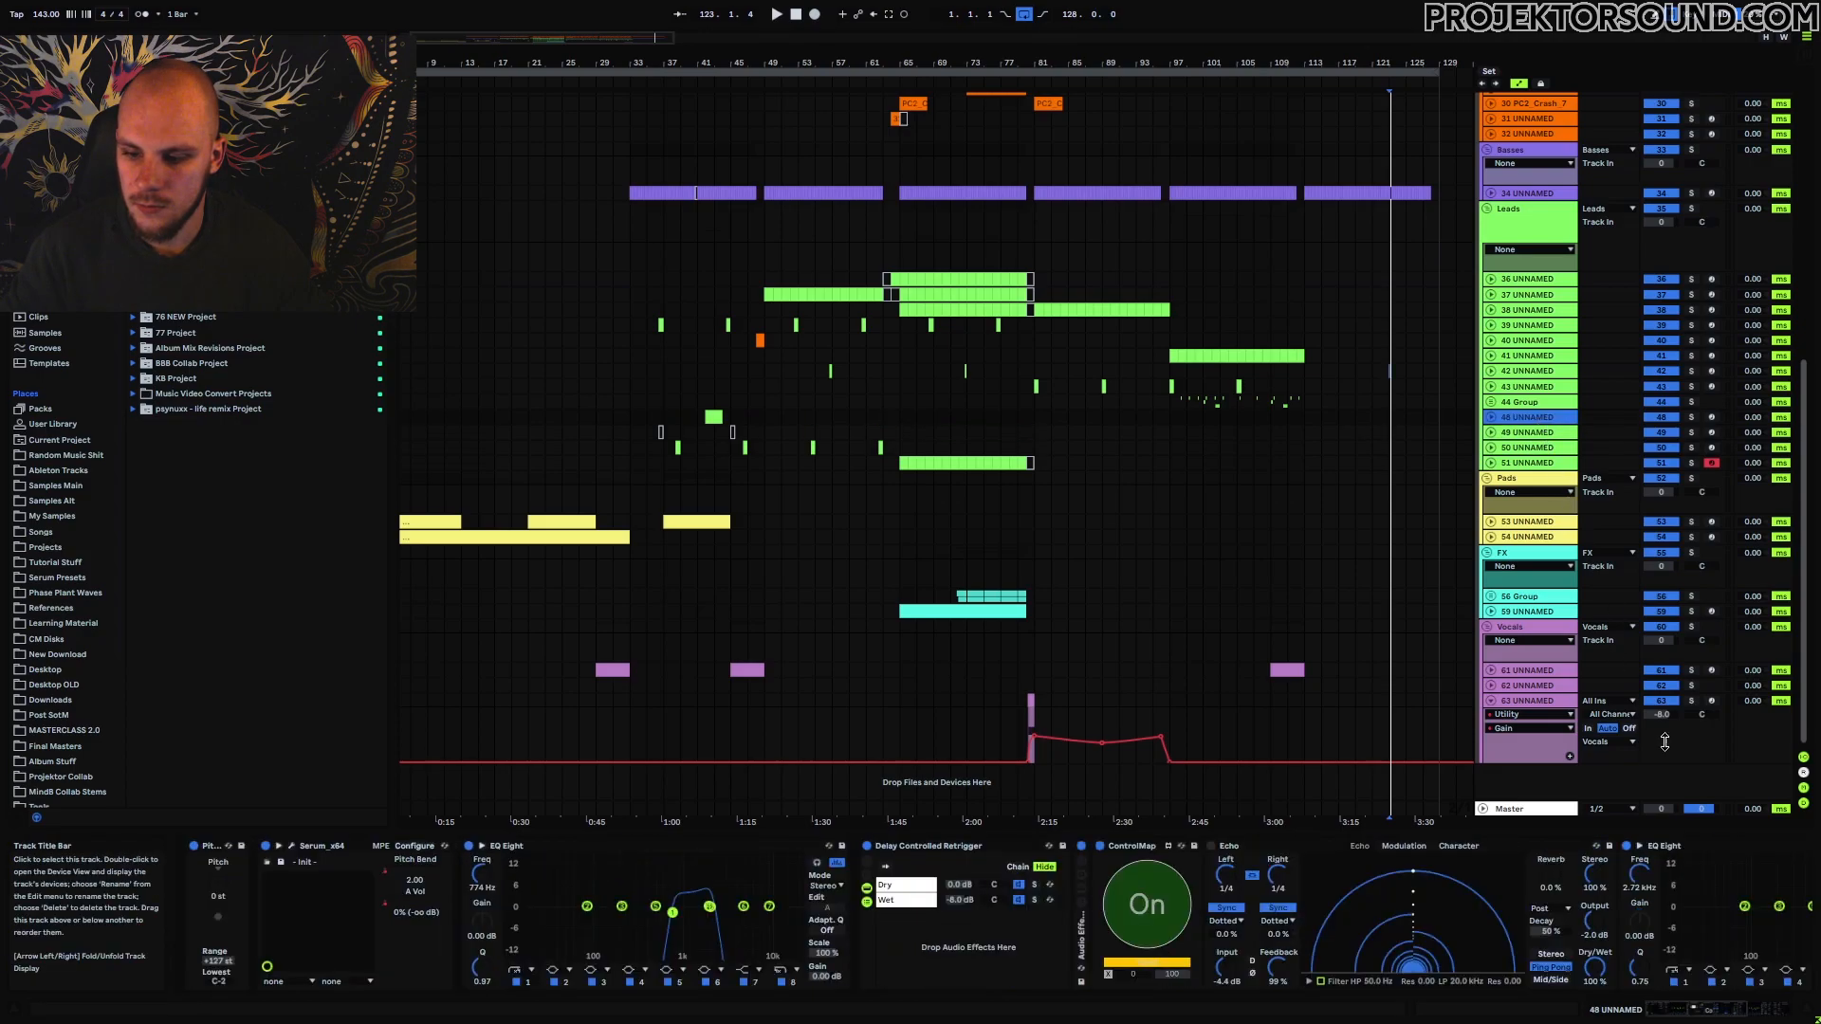
scroll(1569, 910, "down", 5)
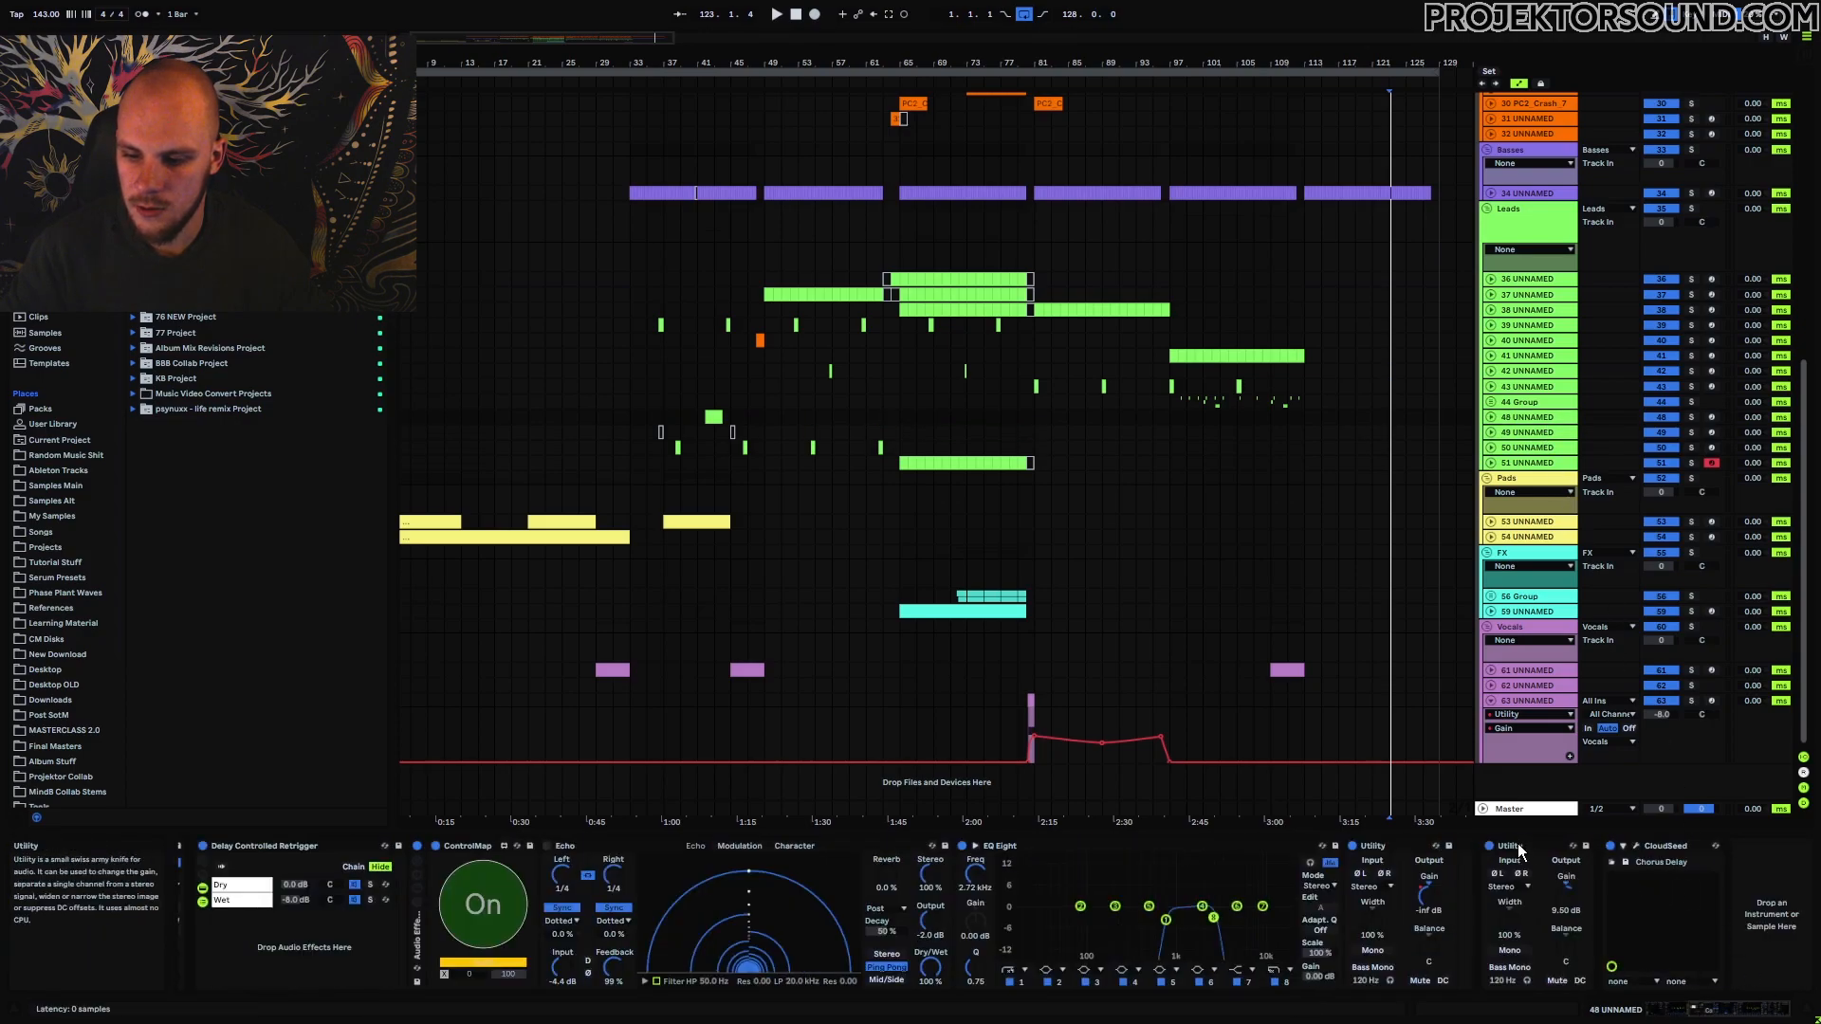
left_click(1518, 386)
left_click(1641, 855)
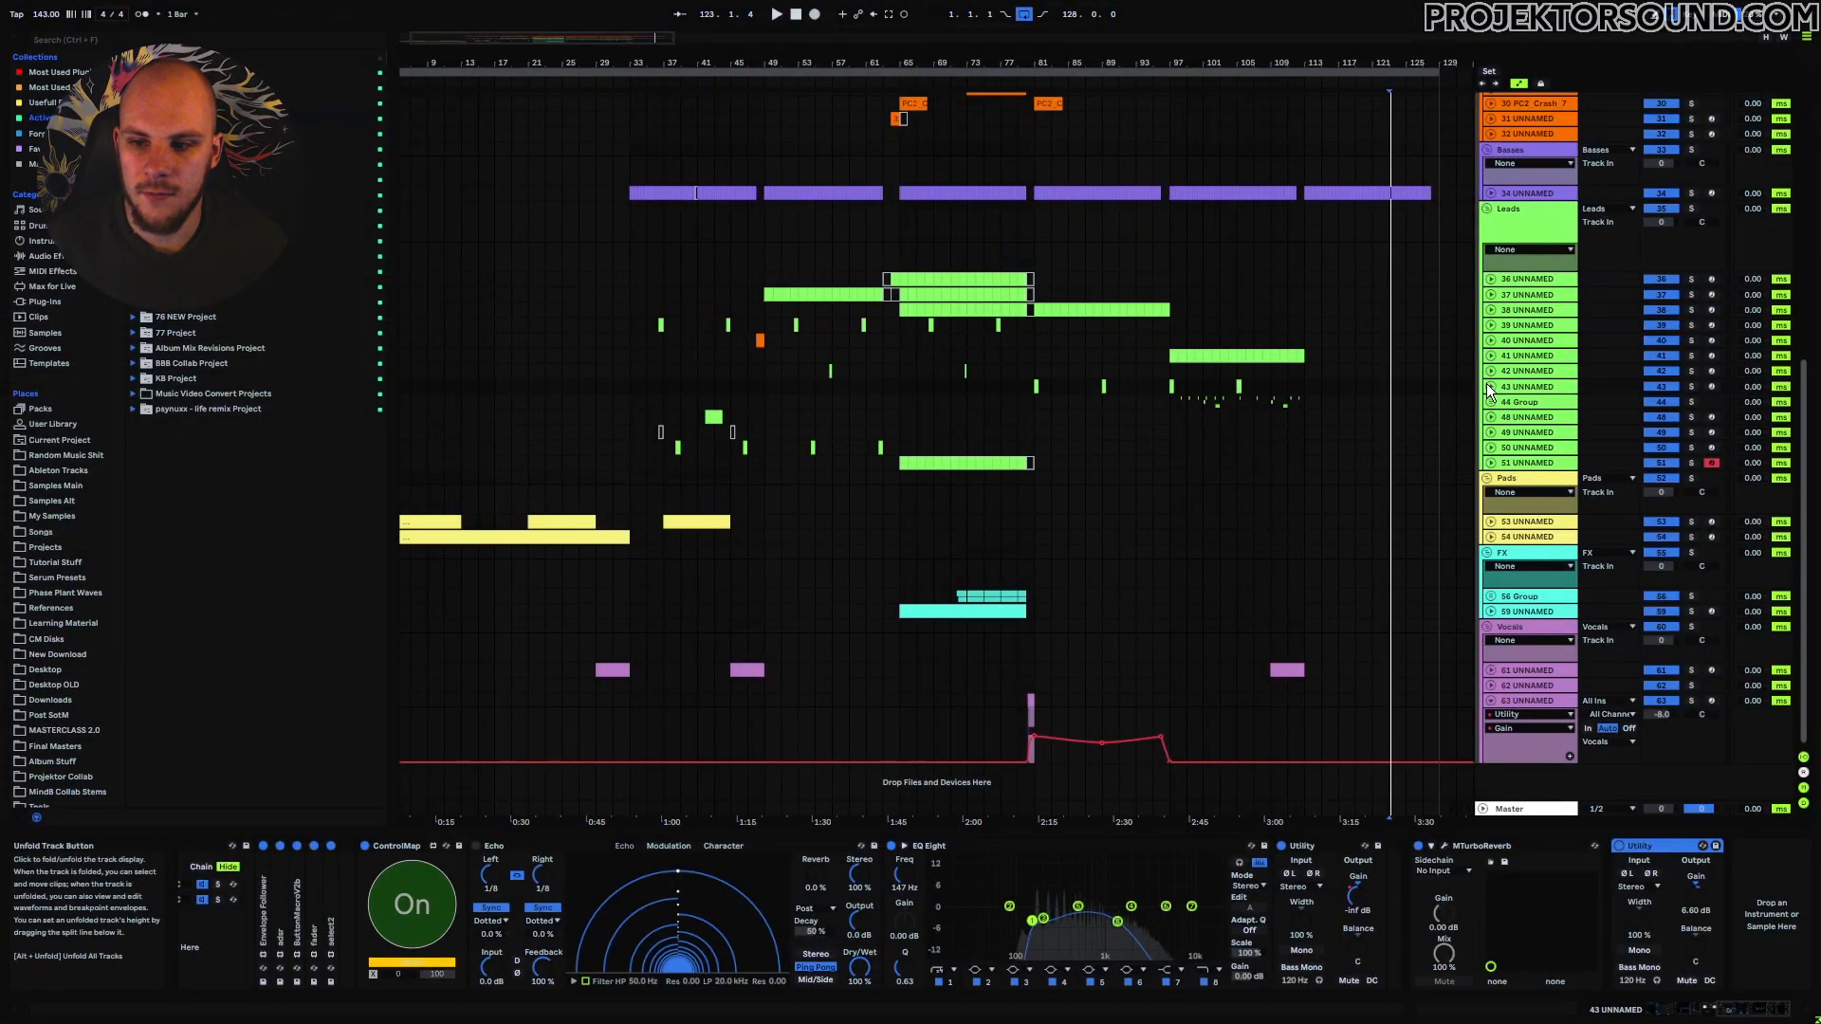
Unfold track 43 to view its volume and Utility gain automation, and fold it again
left_click(1491, 386)
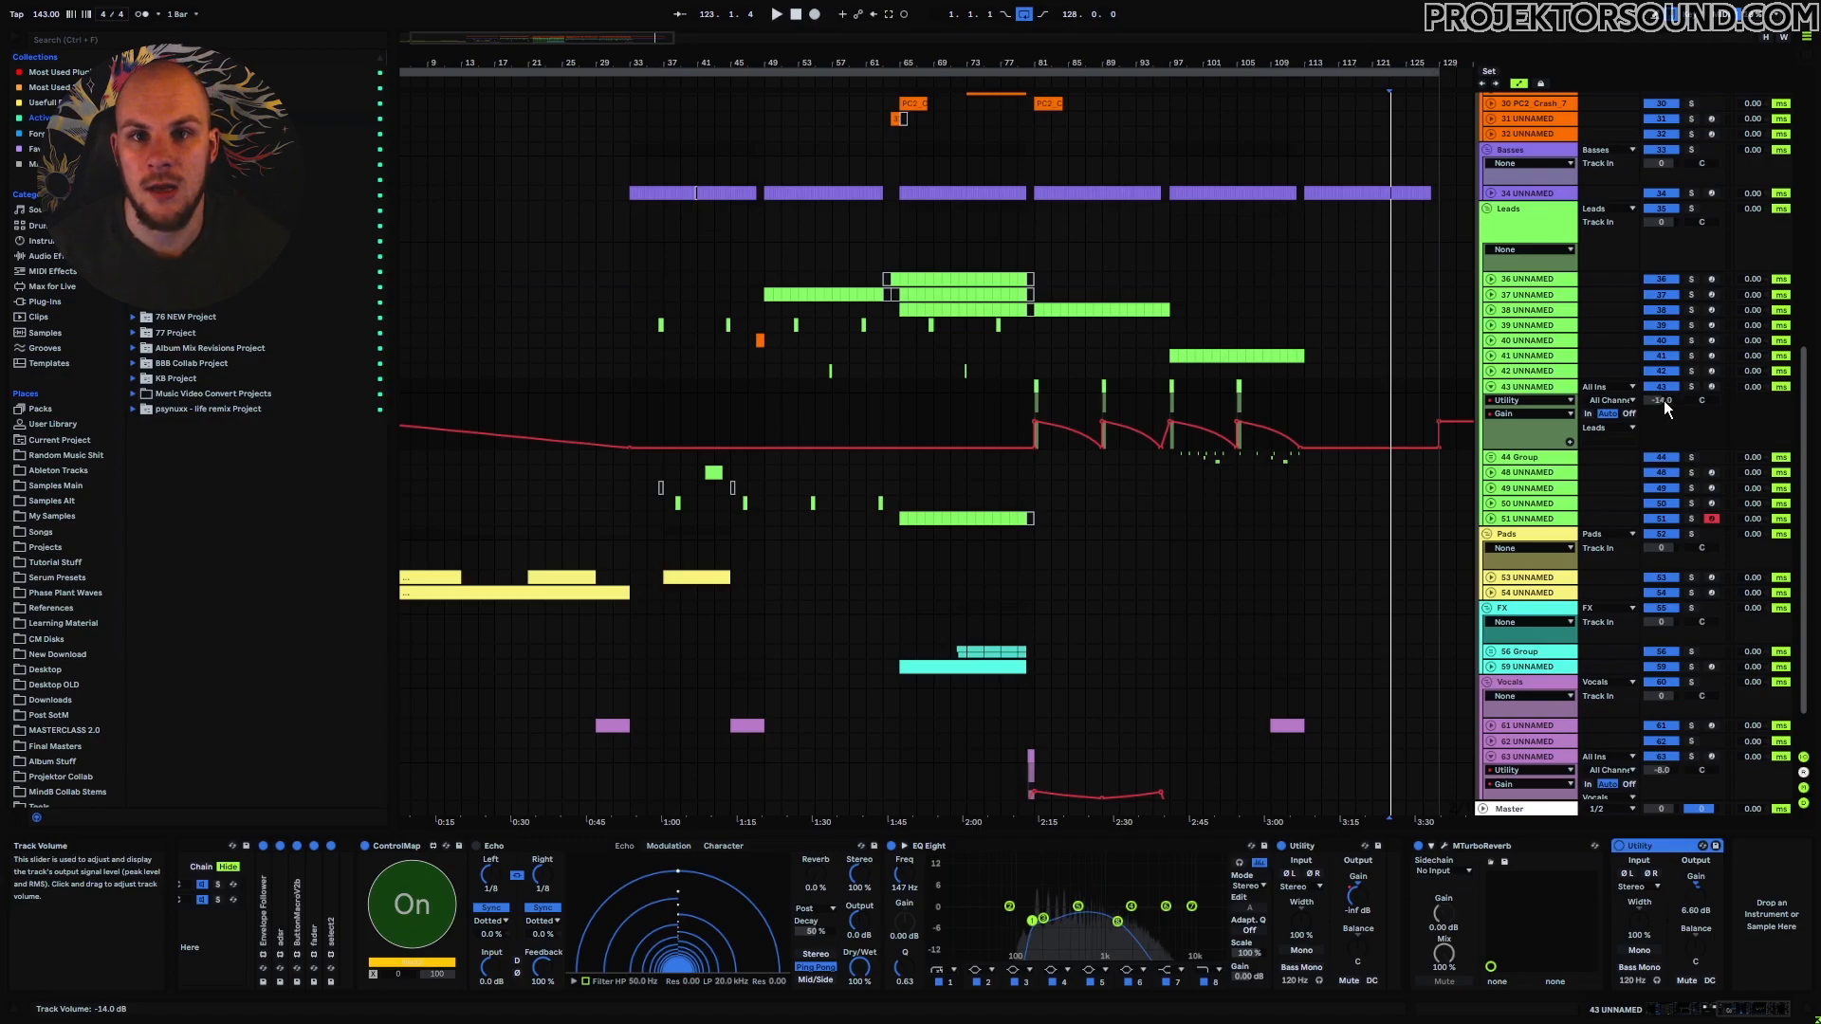
left_click(1491, 387)
left_click(1406, 386)
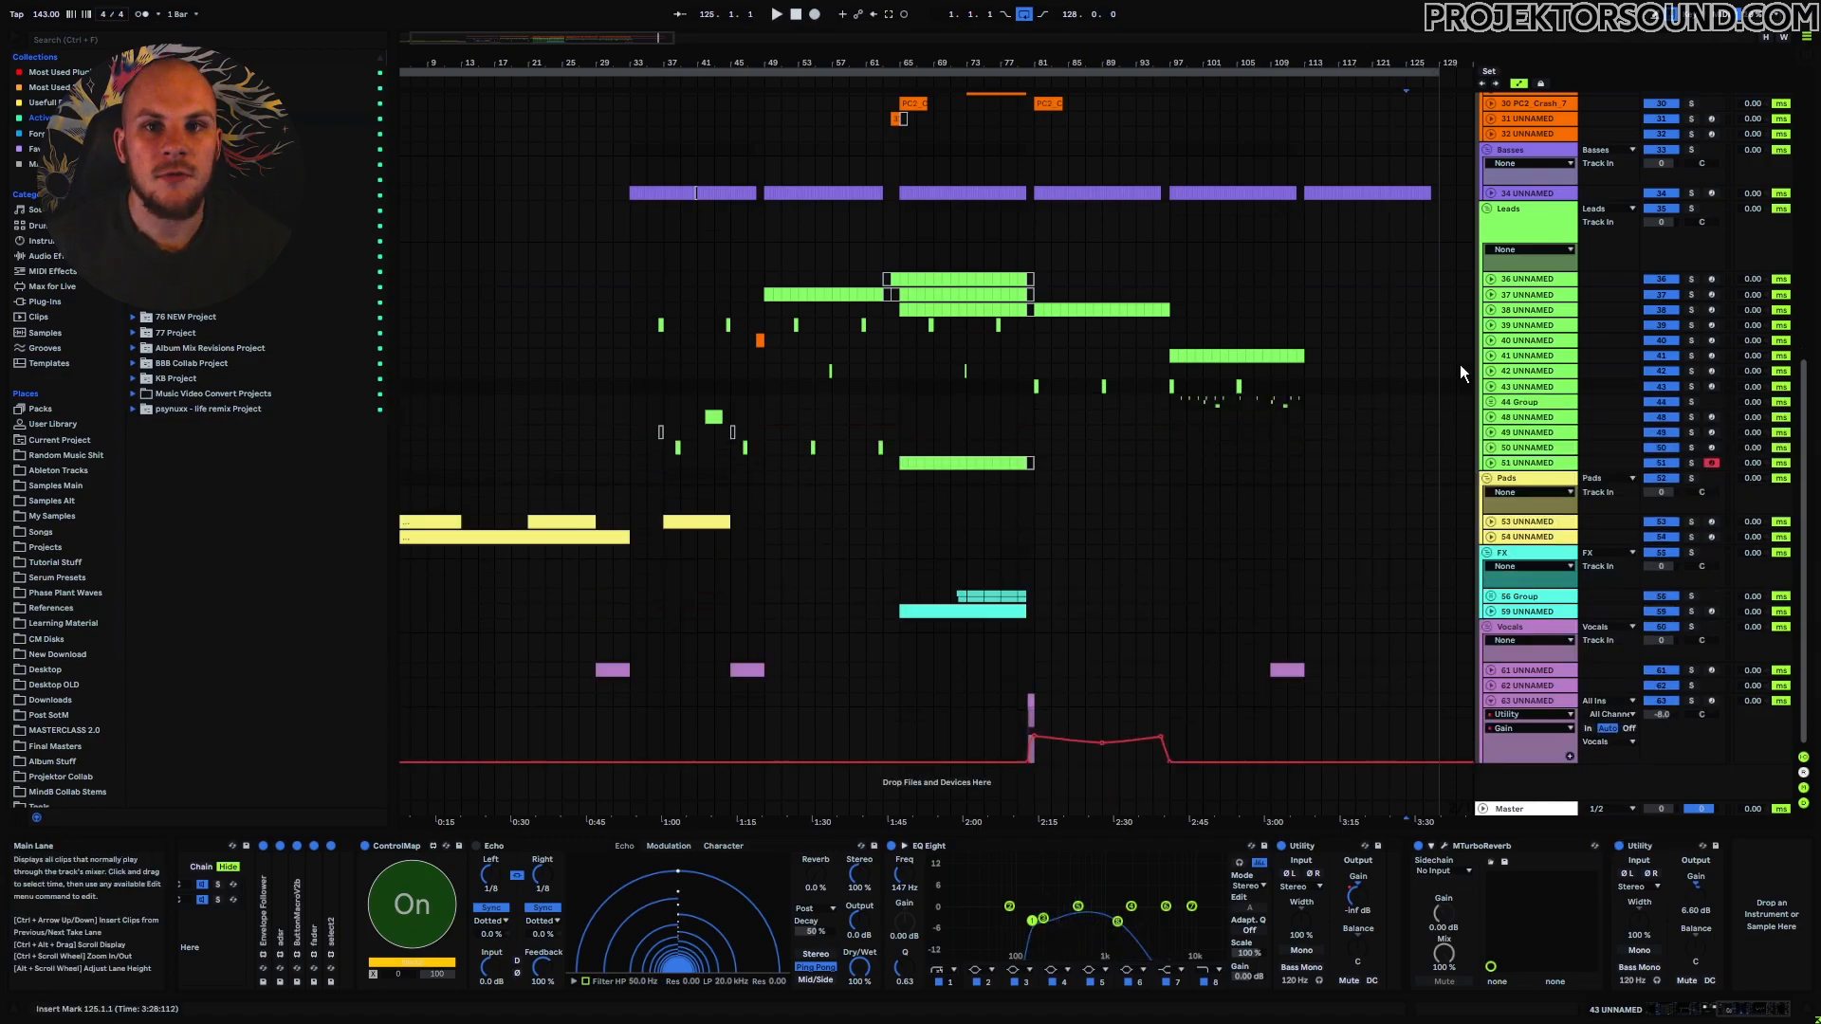
Show the Session View mixer and bring the lead tracks' volume levels into view for comparison
left_click(1808, 58)
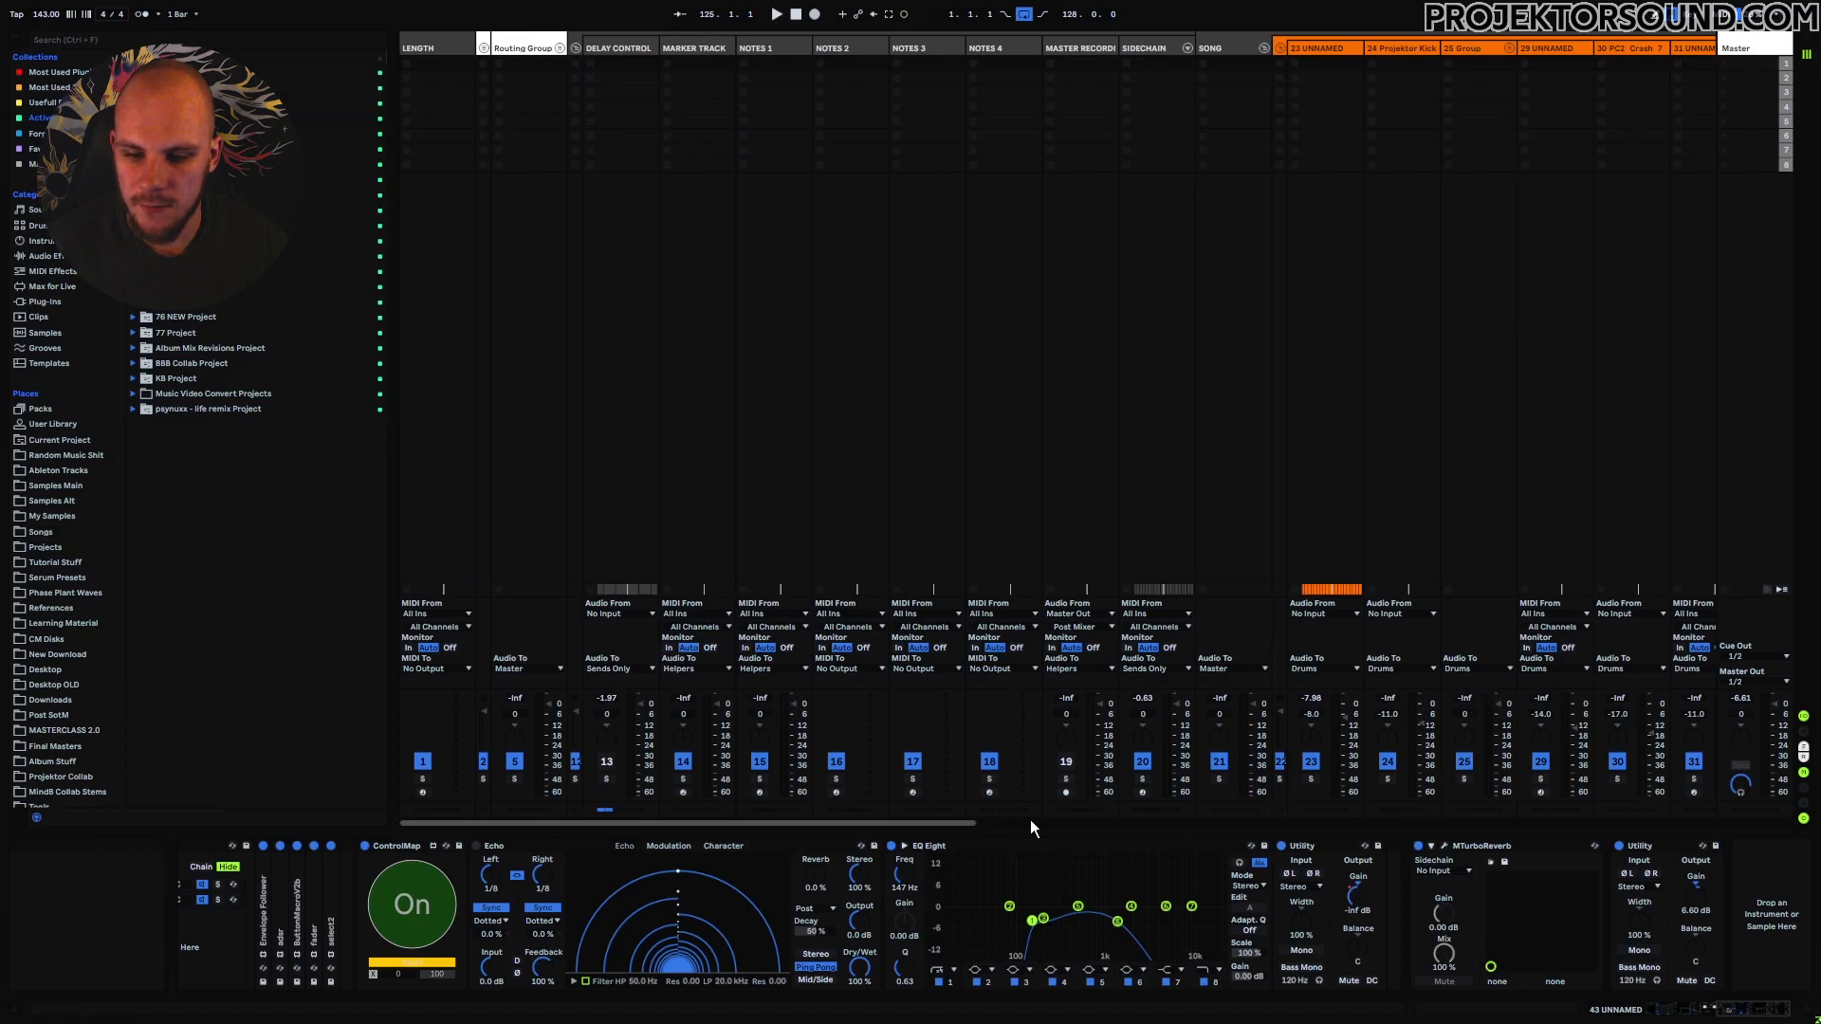
left_click_drag(939, 826, 1257, 826)
left_click_drag(1505, 828, 1584, 827)
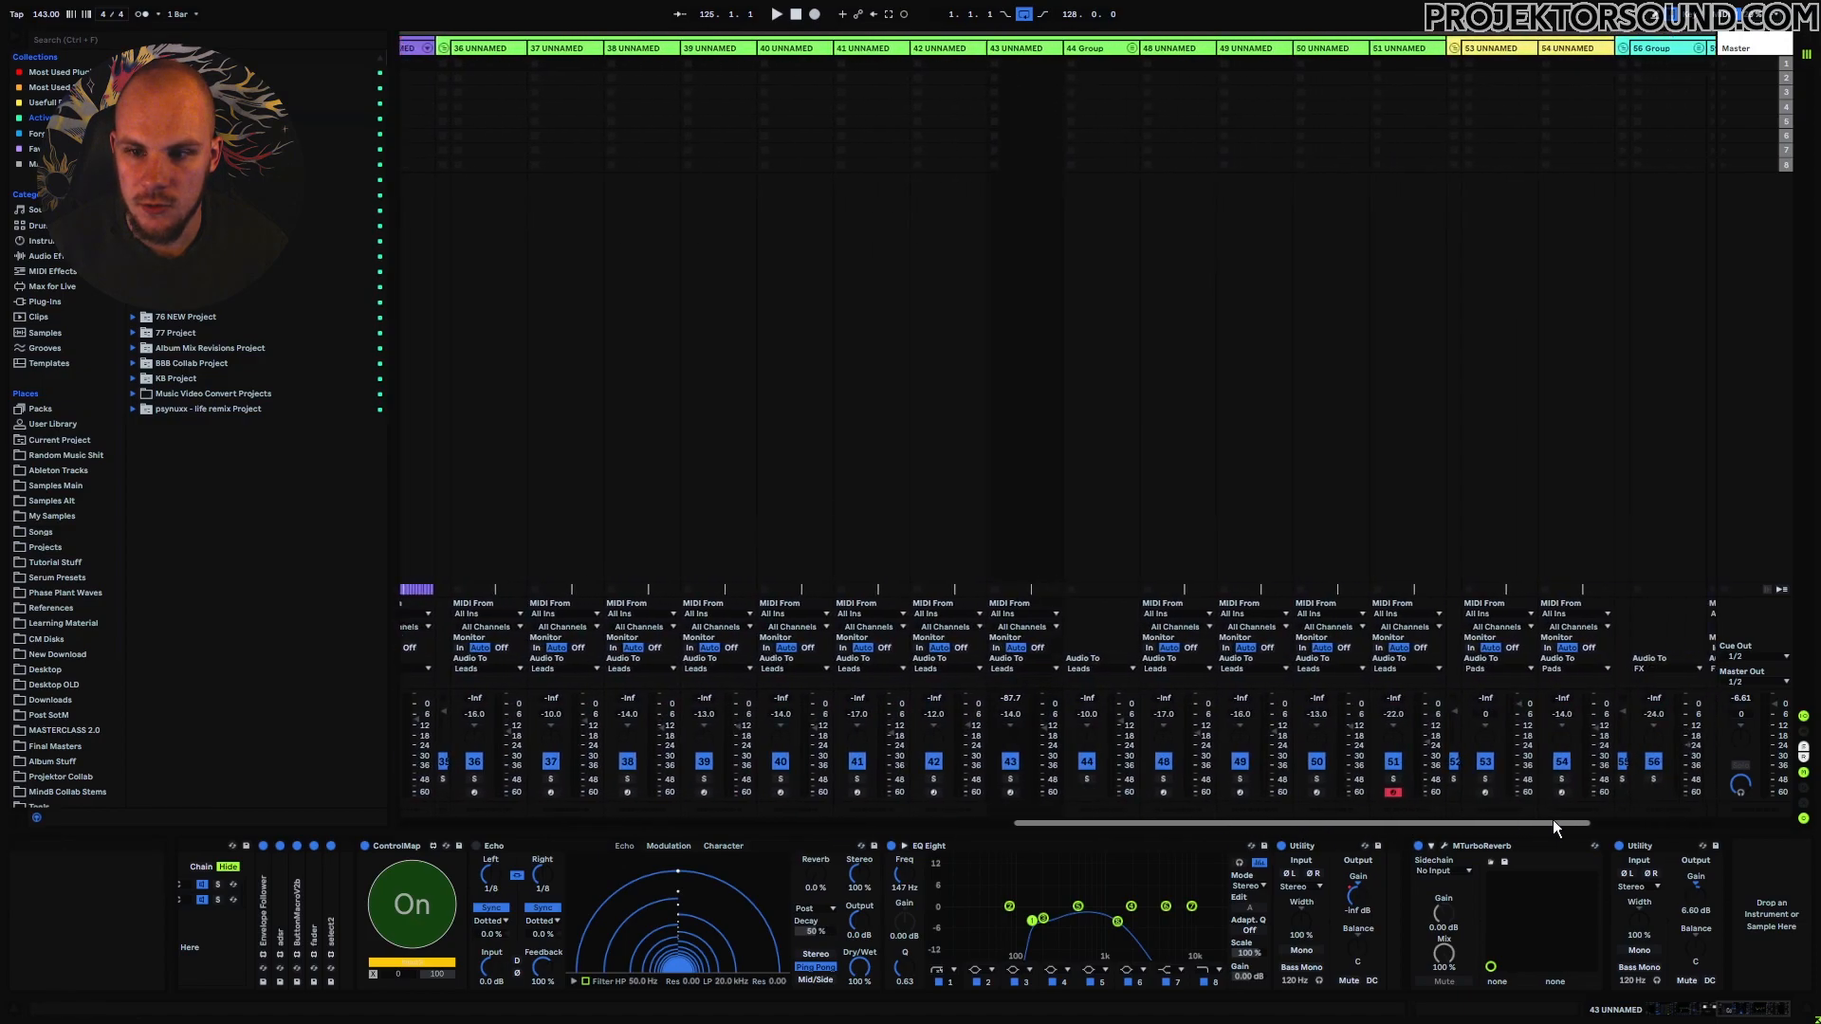